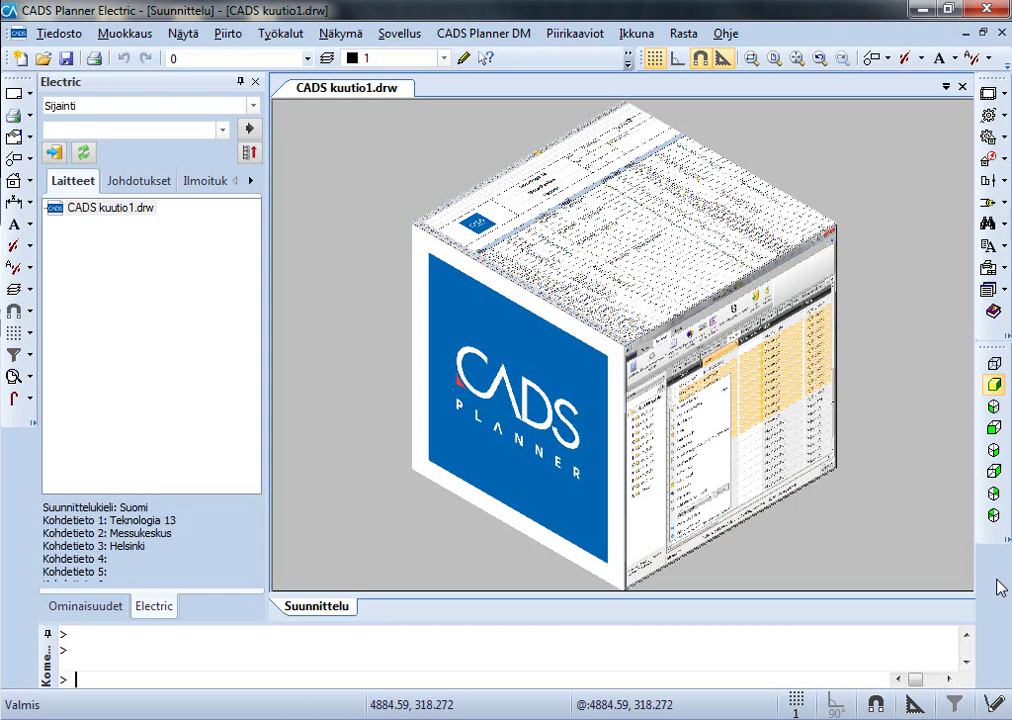
- Examine the faces of the CADS cube in front, right and isometric views
left_click(995, 432)
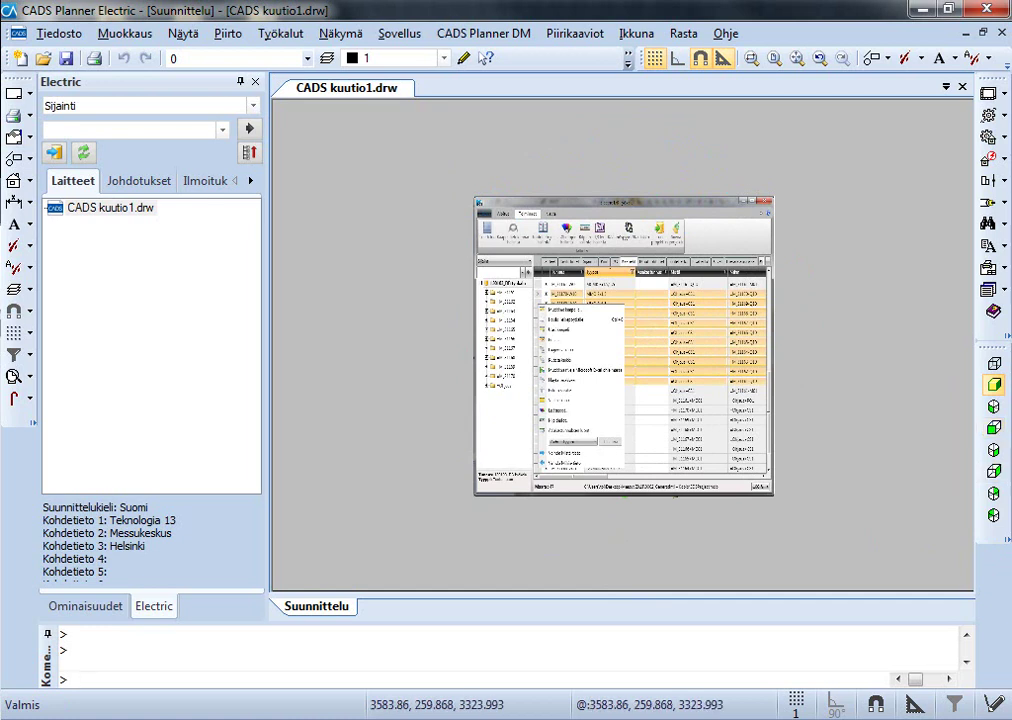
left_click(993, 450)
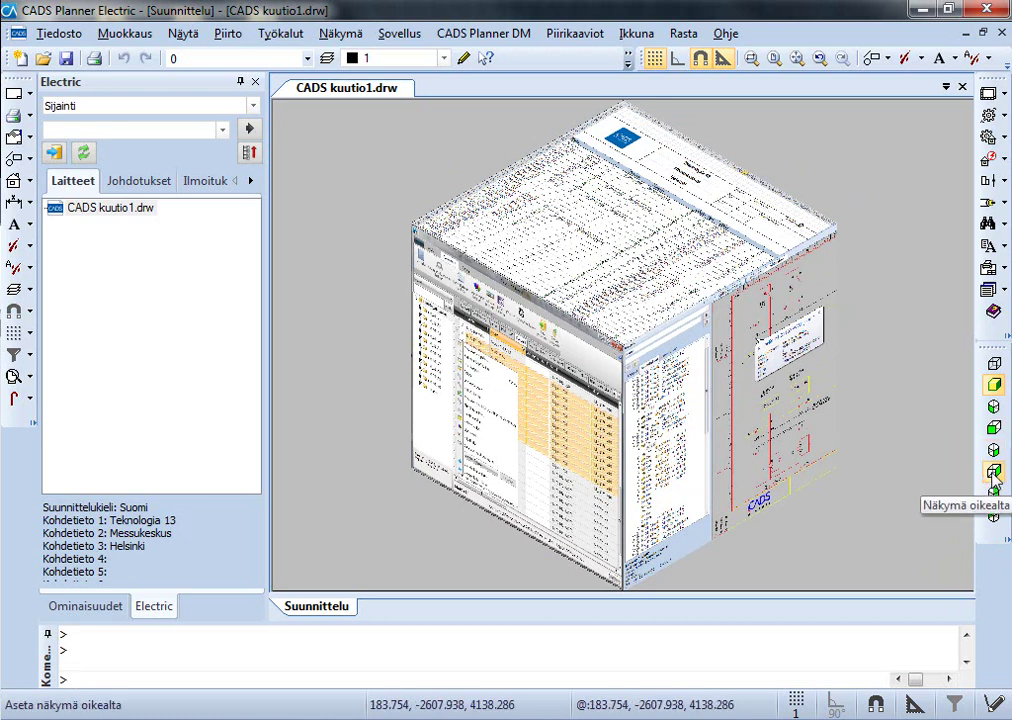
left_click(993, 476)
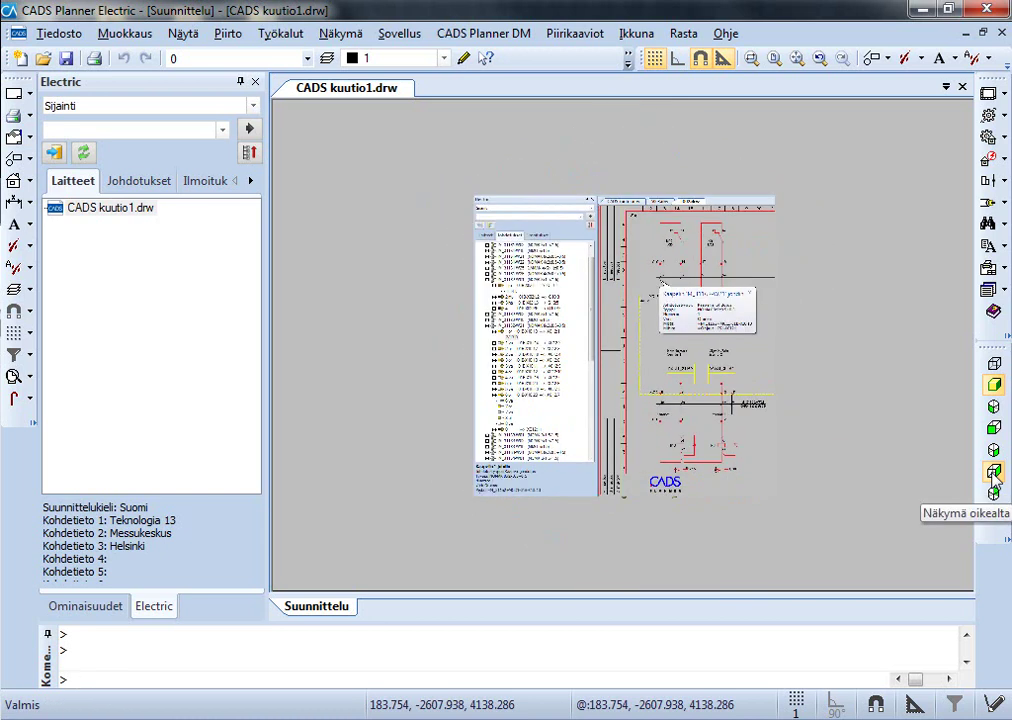
left_click(993, 492)
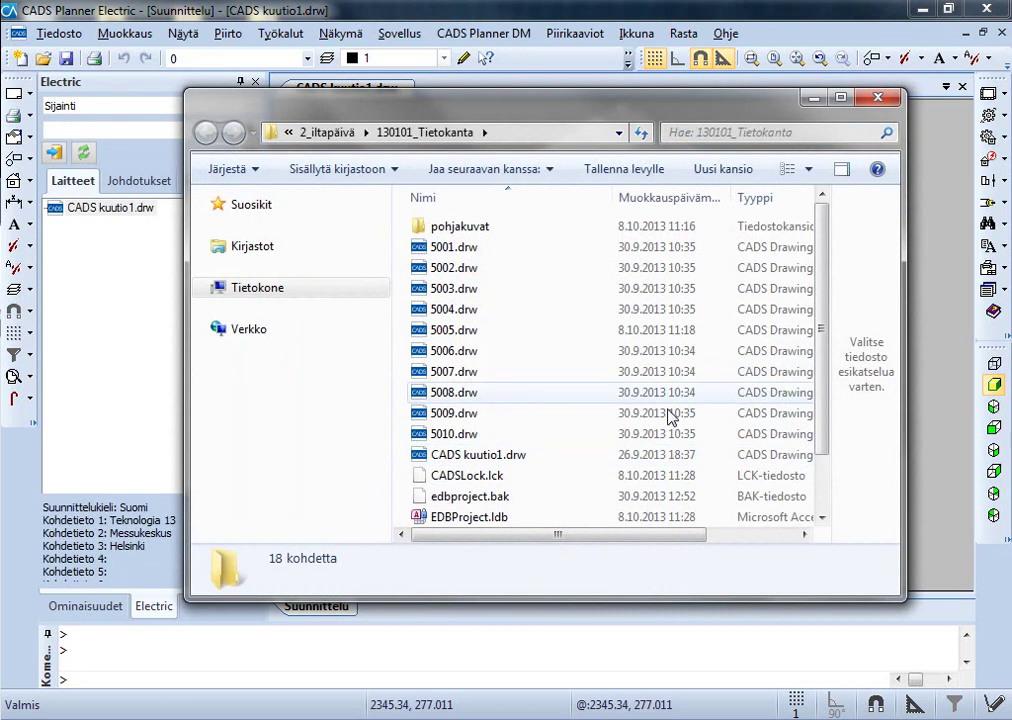
- Open the circuit drawing 5005.drw from the 130101_Tietokanta project folder
double_click(445, 332)
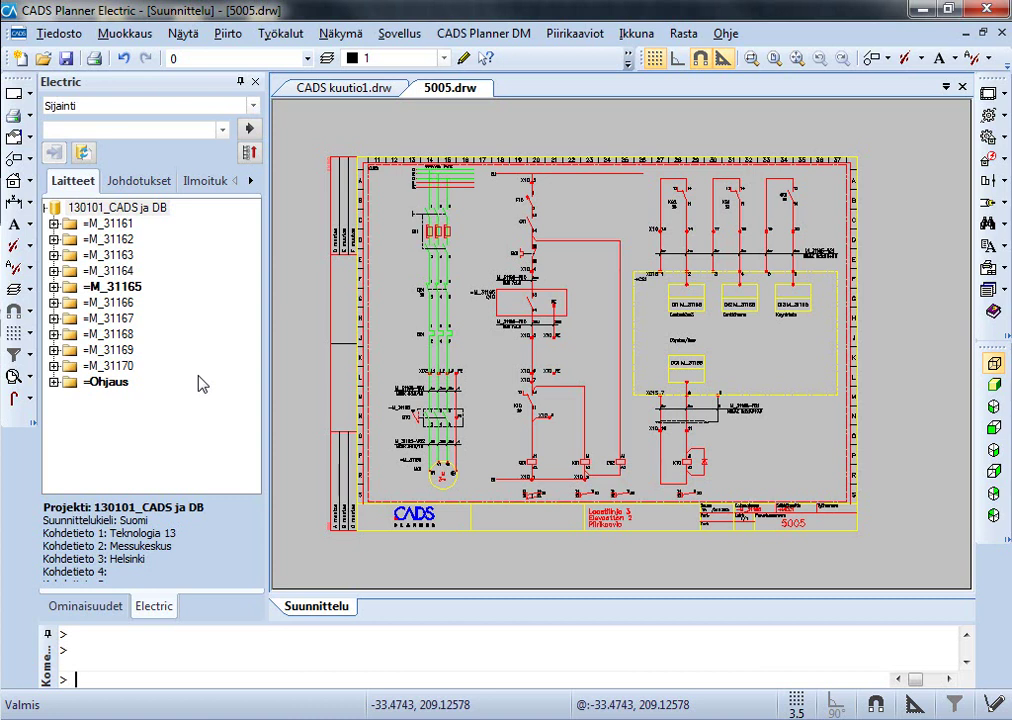
middle_click_drag(417, 343, 411, 338)
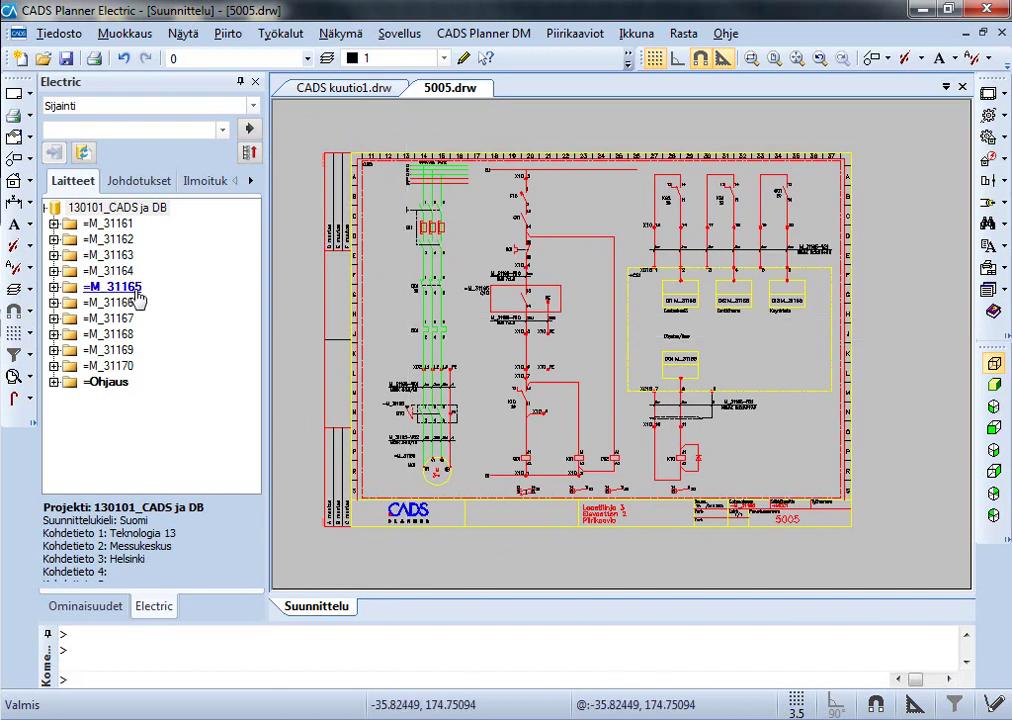
- Browse the devices of location =M_31165 in the project tree, including M01, +MCC1 and unit 02B
left_click(53, 287)
left_click(68, 318)
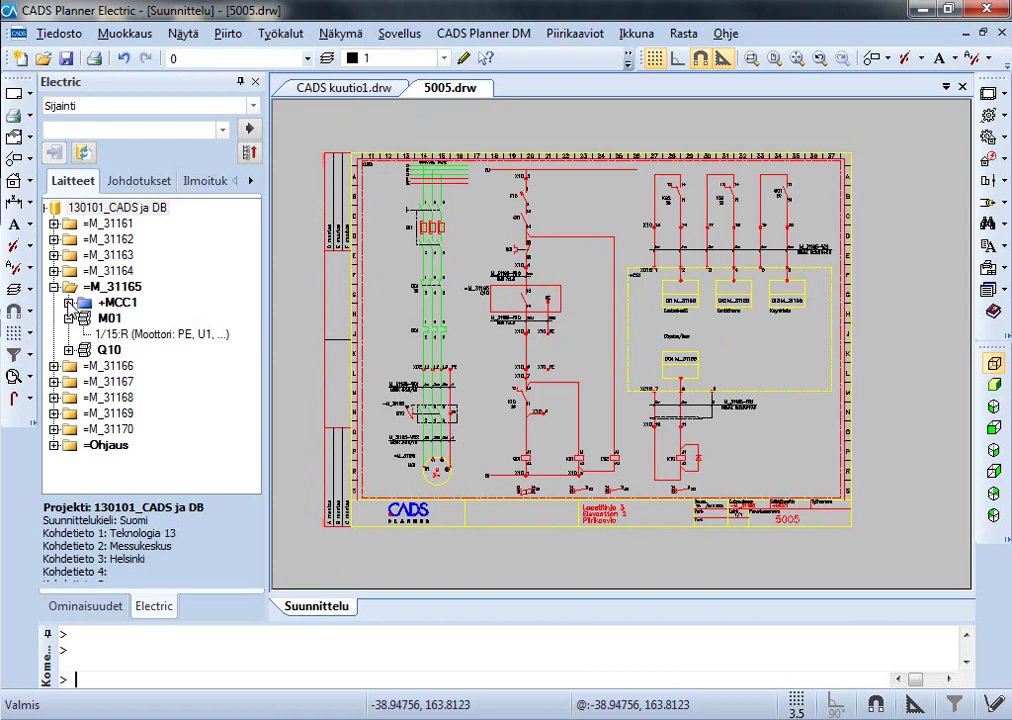
left_click(68, 302)
left_click(84, 318)
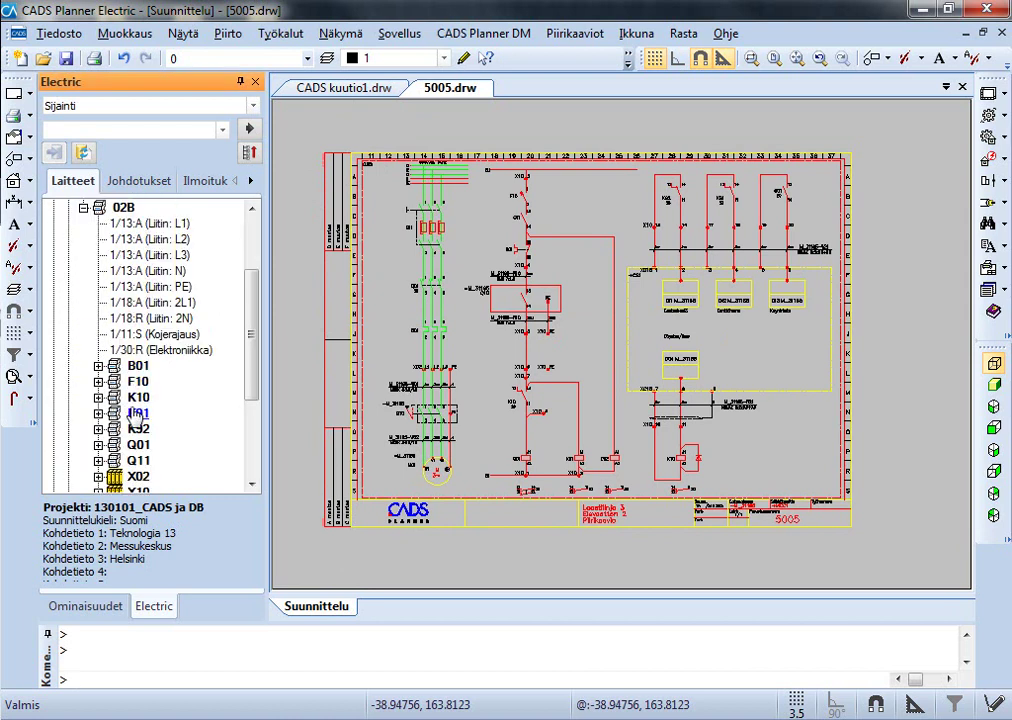
left_click(84, 207)
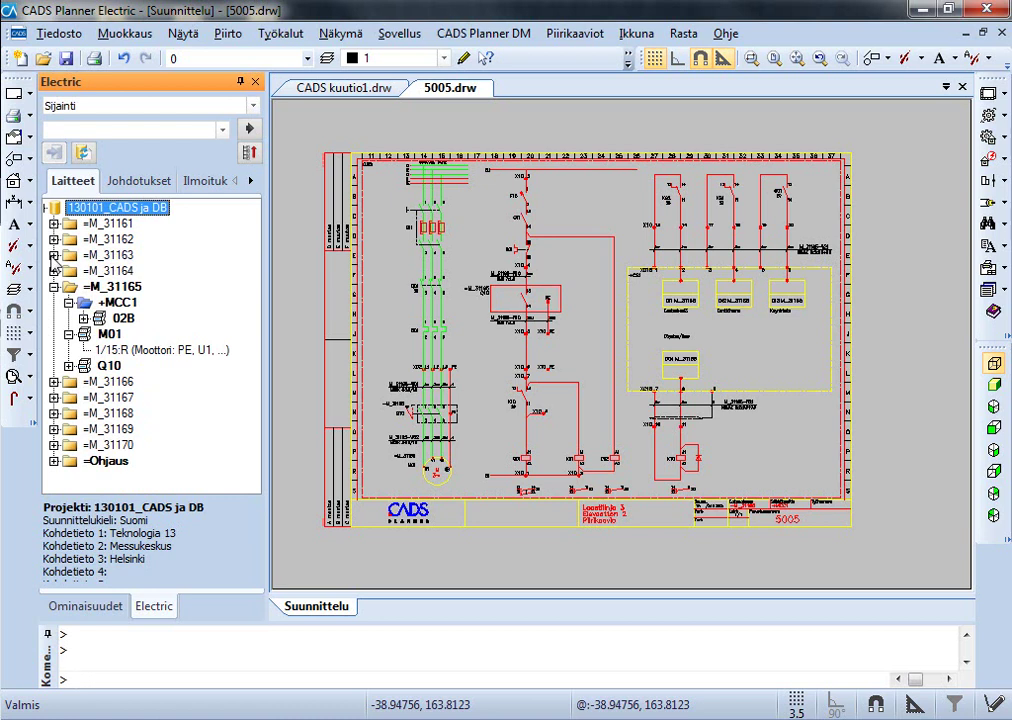
- Find motor M01 under location =M_31163 in the device tree and show its occurrence in the drawing
left_click(53, 255)
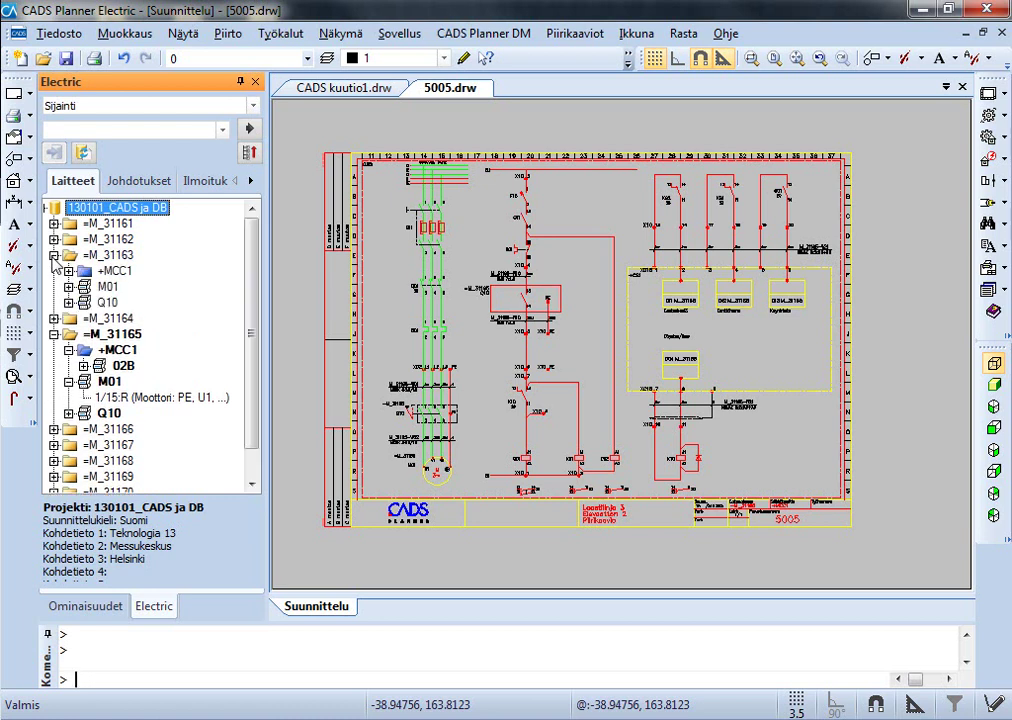
left_click(68, 287)
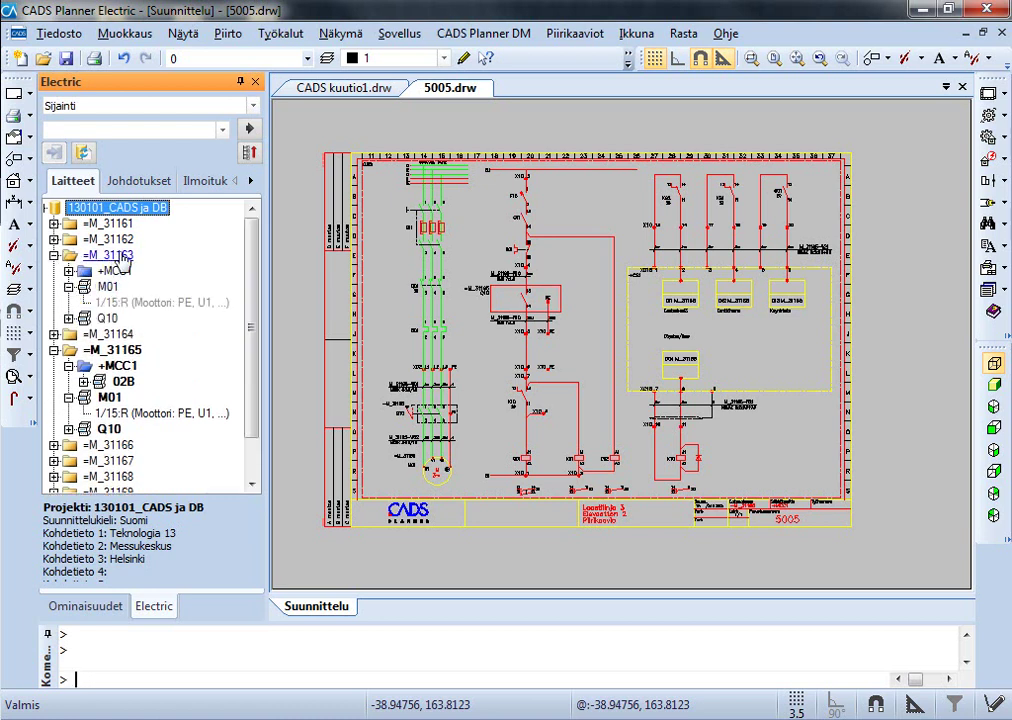
left_click(116, 302)
right_click(118, 302)
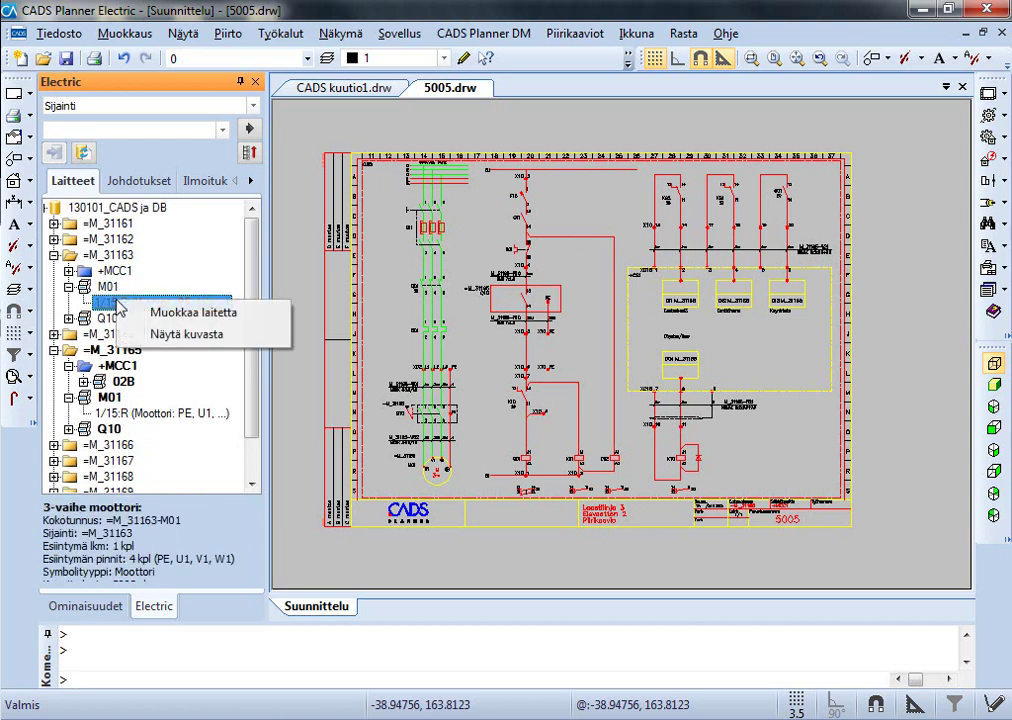
left_click(192, 337)
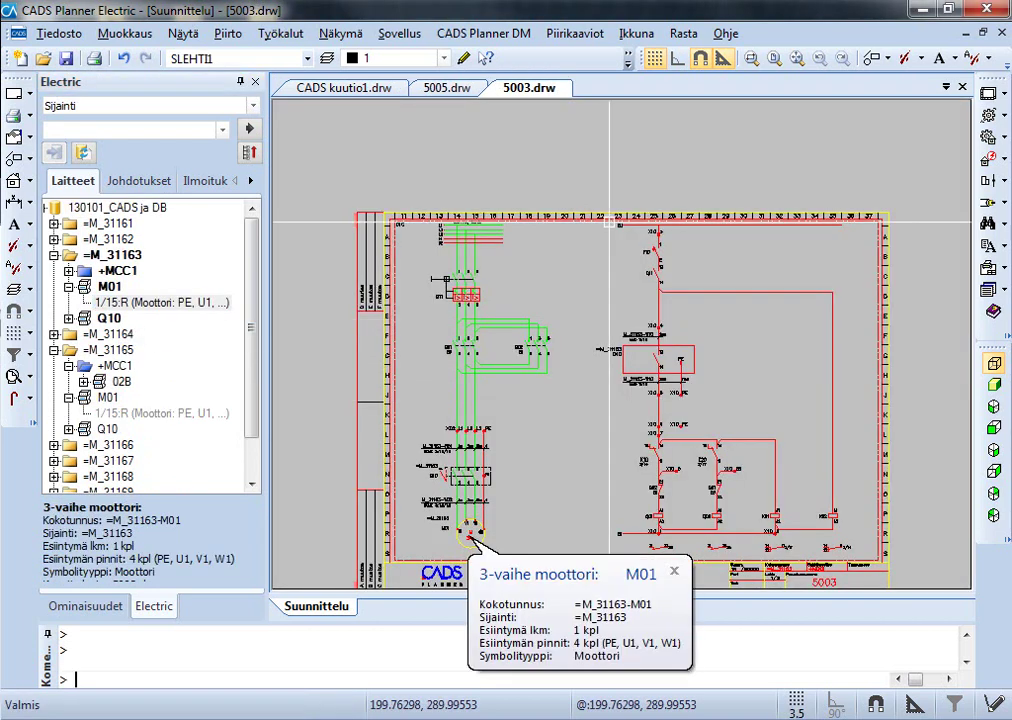
- Inspect the M01 motor symbol of =M_31163 and its device information up close in the drawing
scroll(481, 466, "up", 3)
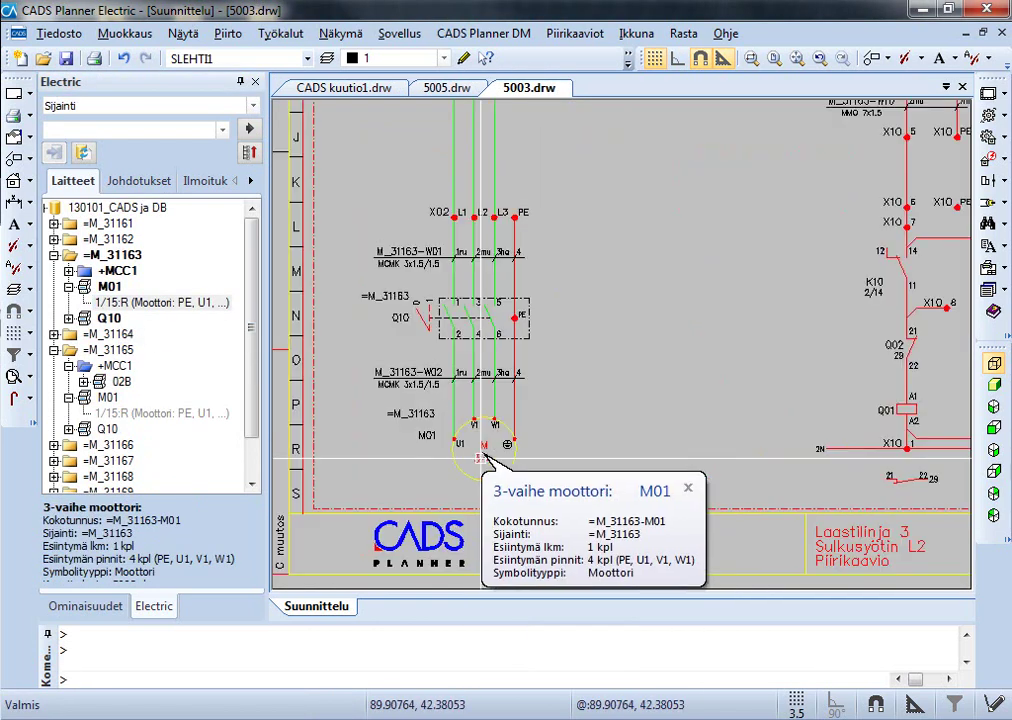
middle_click_drag(511, 437, 508, 441)
left_click(514, 443)
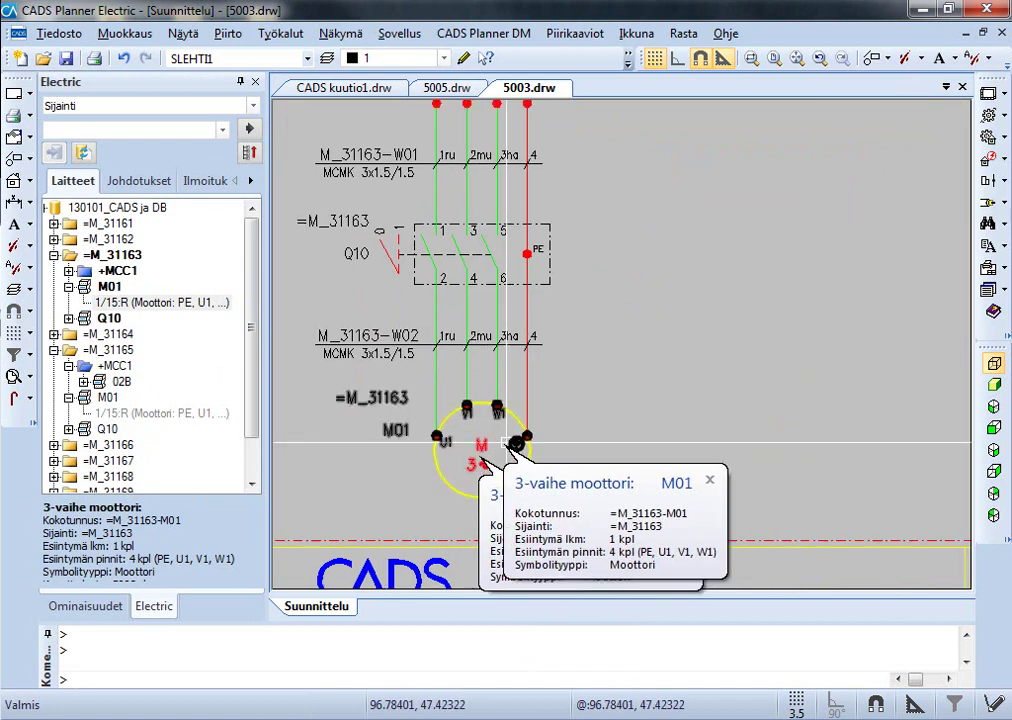
key("Escape")
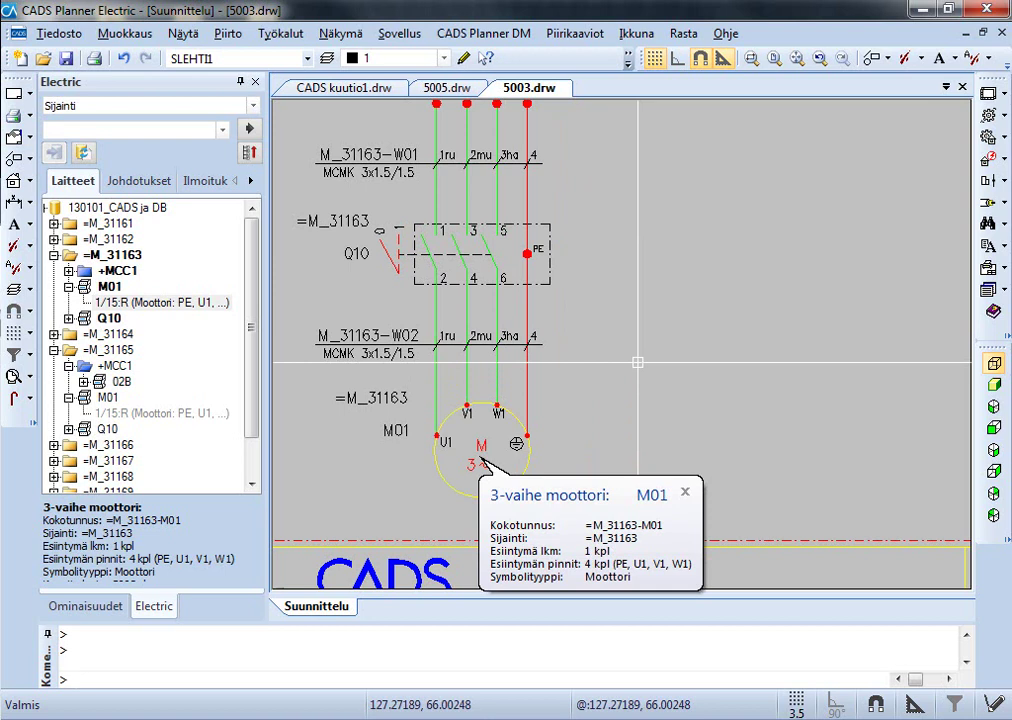
- Close drawing 5003.drw without saving and collapse location =M_31163 in the device tree
left_click(962, 88)
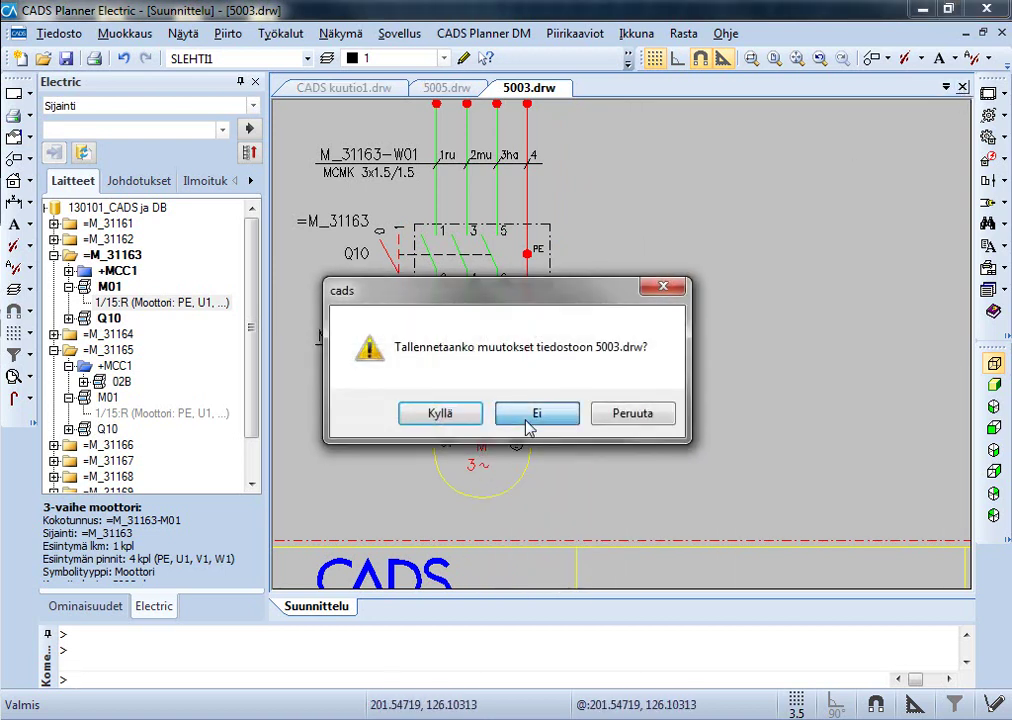
left_click(530, 413)
left_click(53, 255)
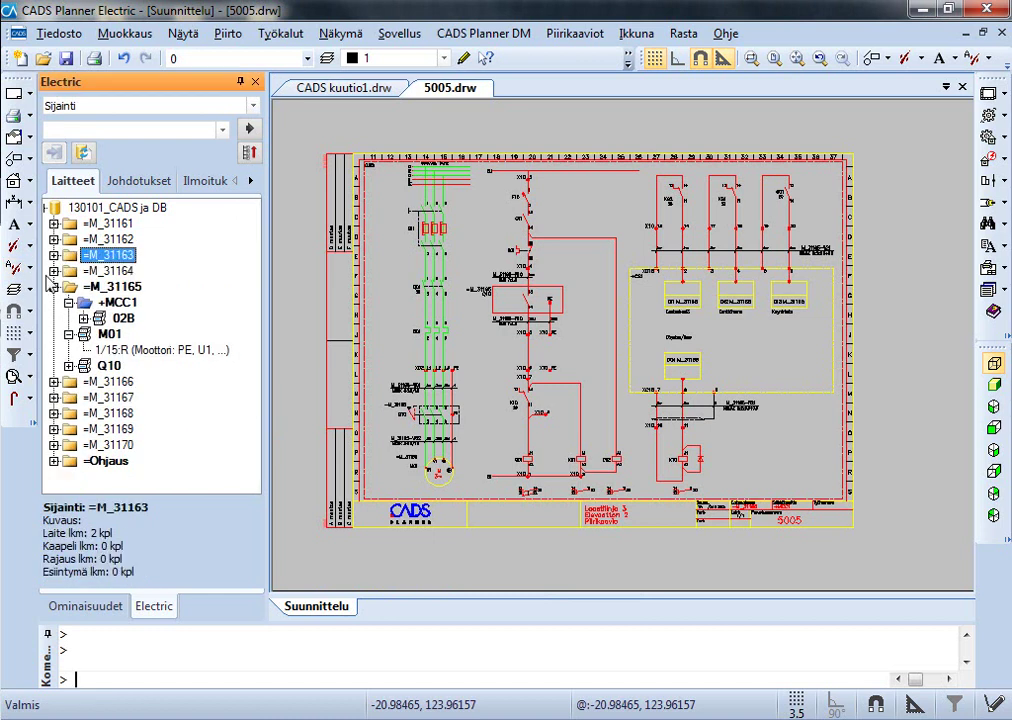
- Show the occurrence of motor M01 of =M_31165 in drawing 5005.drw, and dismiss its information callout
left_click(117, 352)
right_click(207, 352)
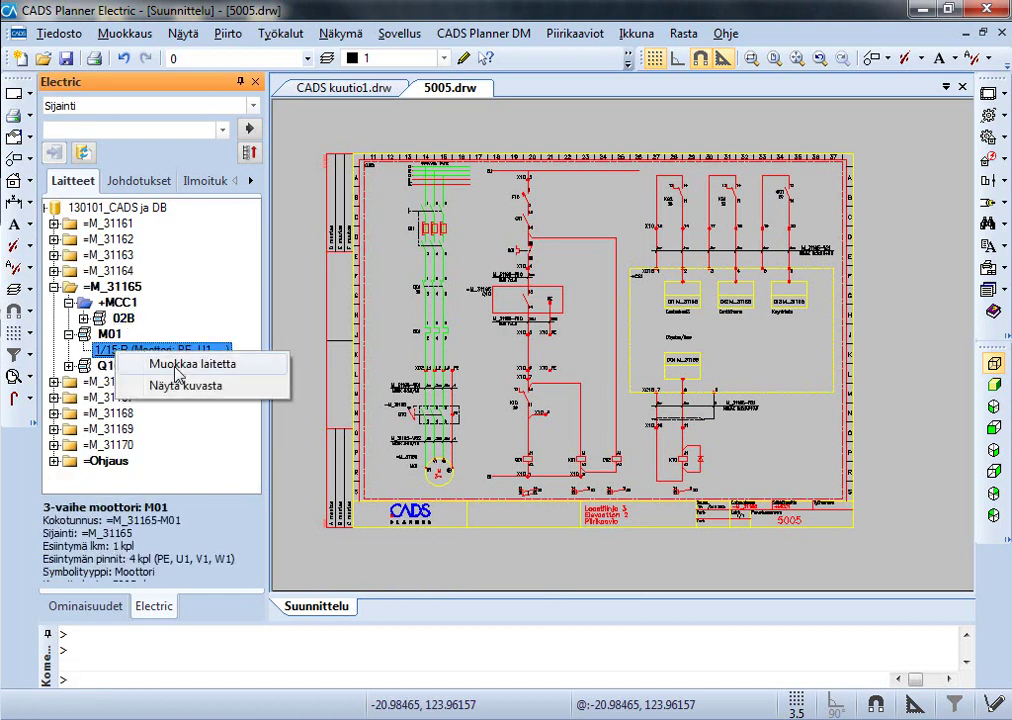
left_click(230, 386)
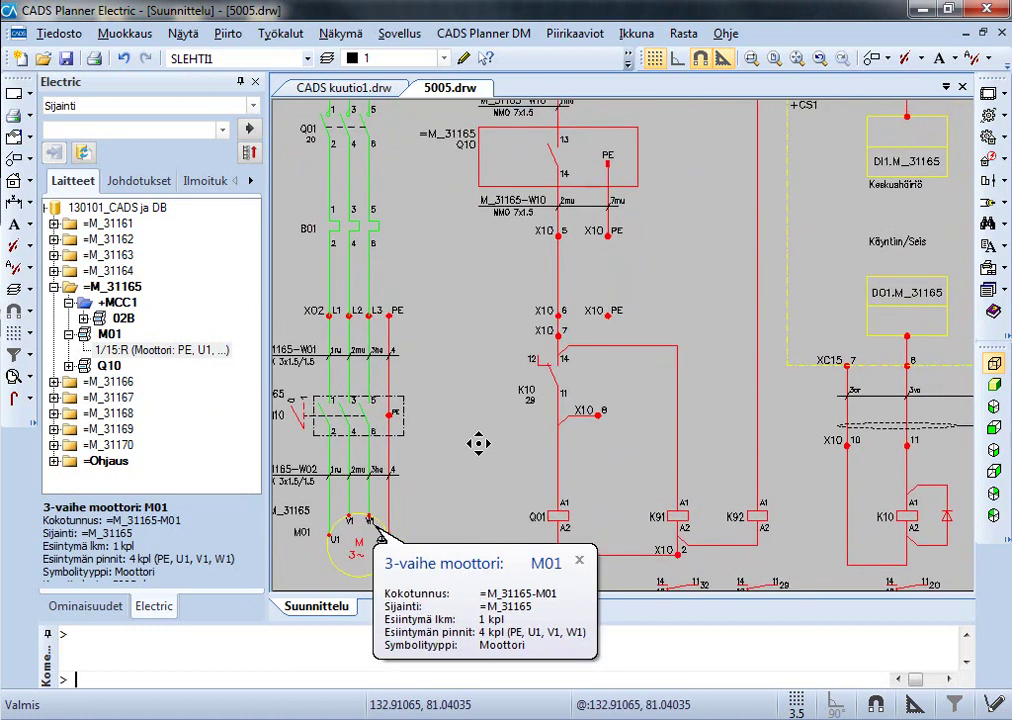
left_click(562, 585)
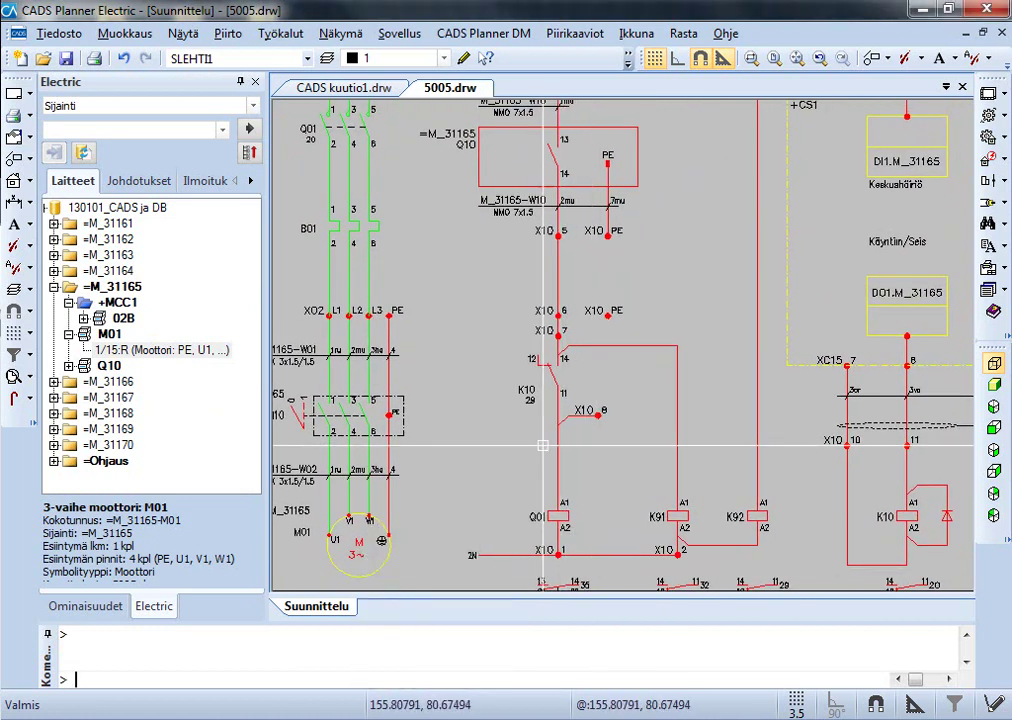
- Locate the K10 changeover contact from the circuit diagram in the device tree
scroll(524, 402, "up", 2)
scroll(521, 398, "up", 2)
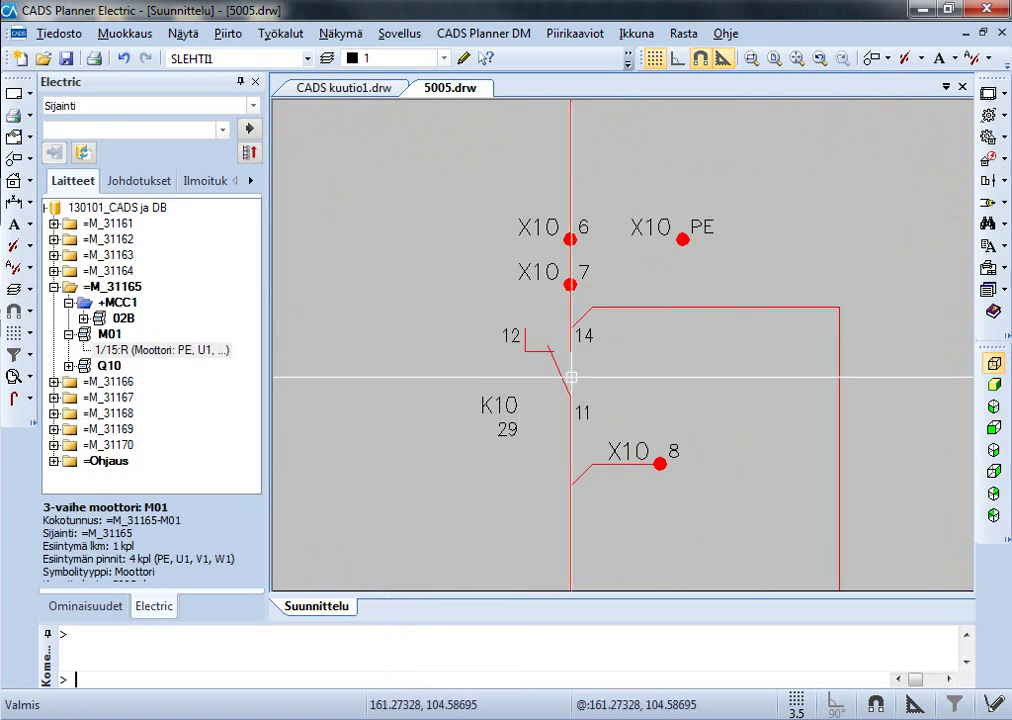
scroll(560, 370, "up", 2)
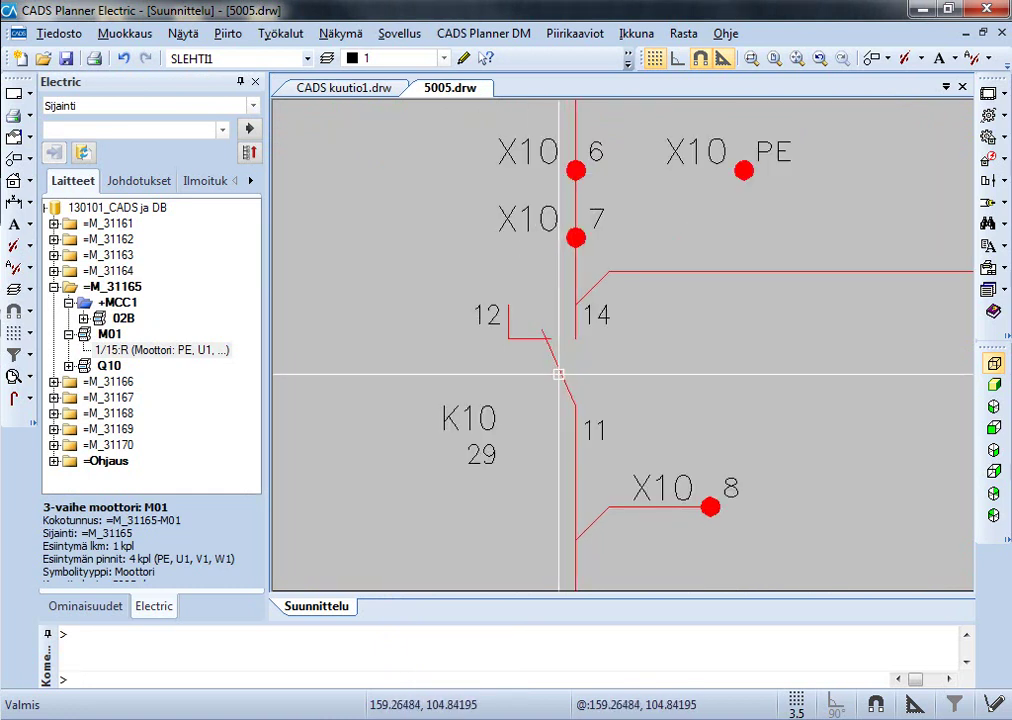
left_click(558, 370)
right_click(560, 373)
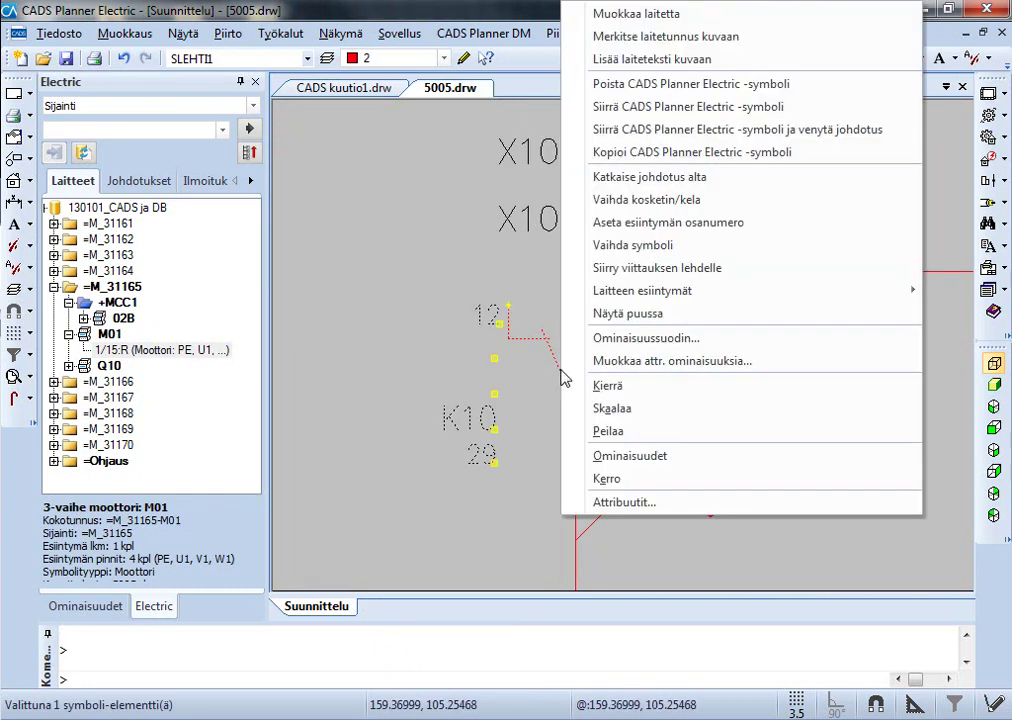
left_click(613, 315)
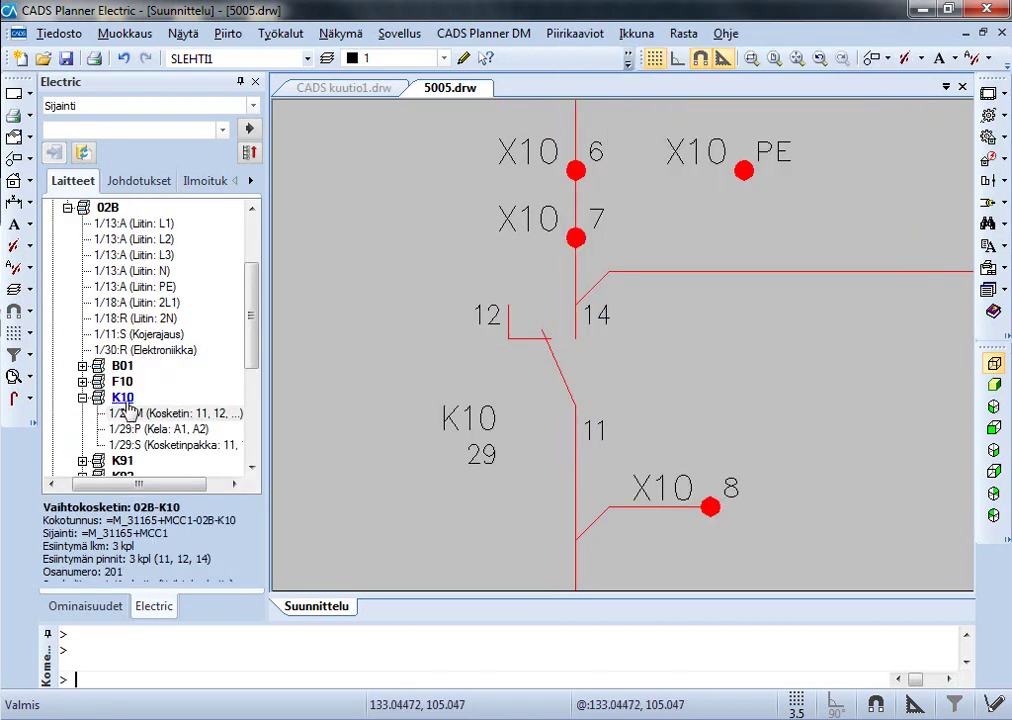
- Show the K10 contact and its coil in the drawing from the device tree, and dismiss the coil's callout
double_click(141, 415)
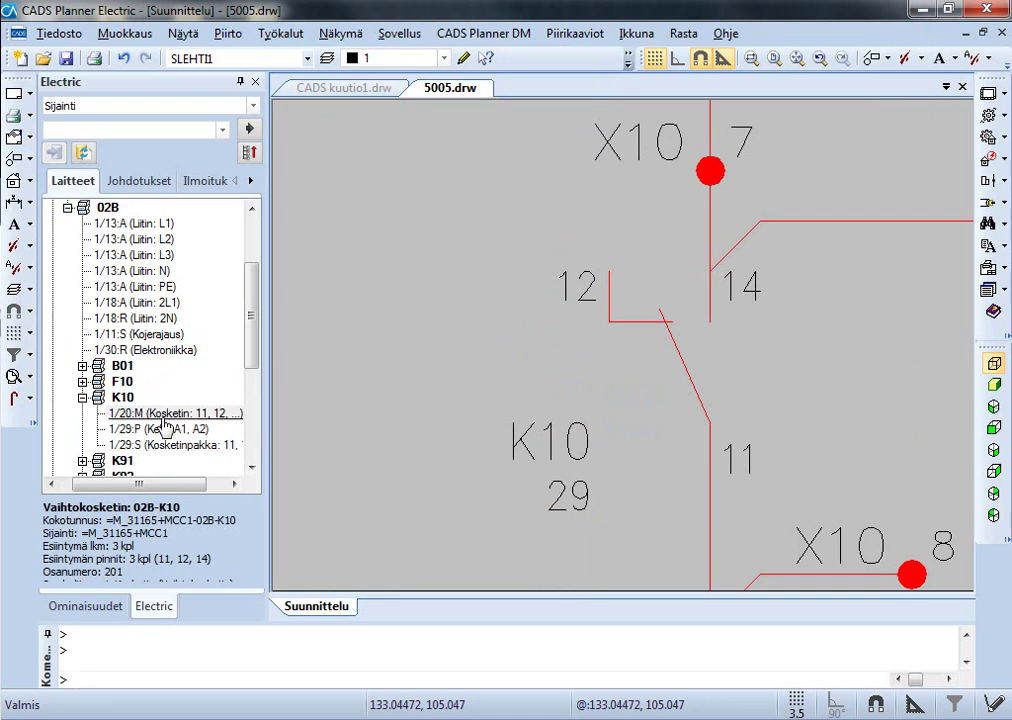
left_click(157, 431)
right_click(157, 431)
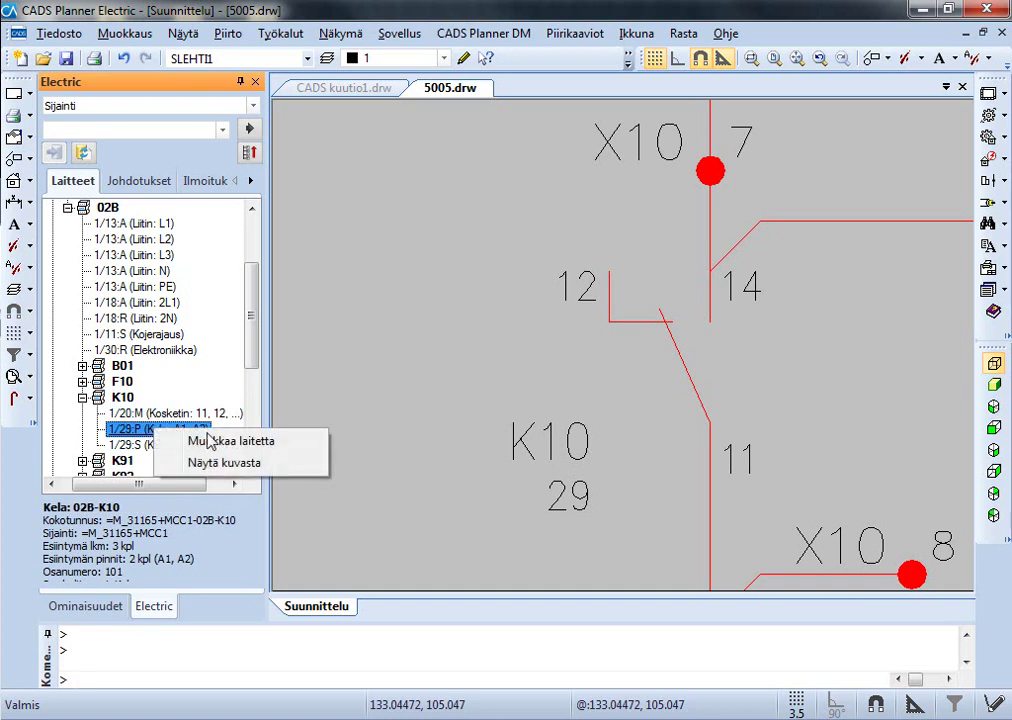
left_click(224, 463)
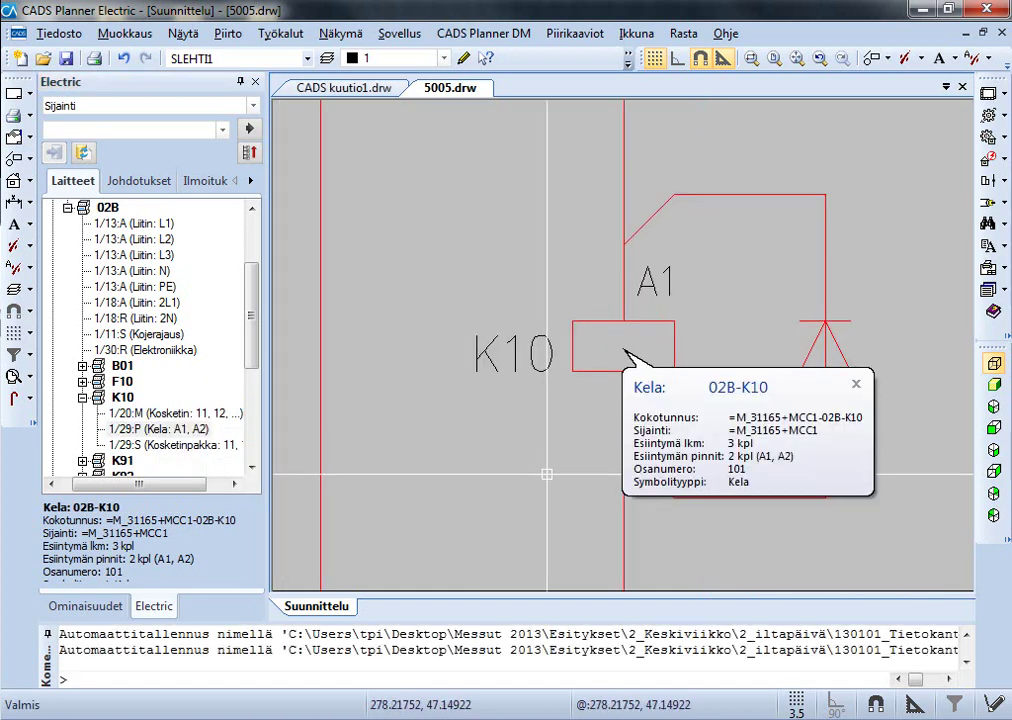
left_click(856, 384)
- Locate cable M_31165-W10, drawn above switch Q10, in the project's wiring tree
scroll(648, 390, "down", 4)
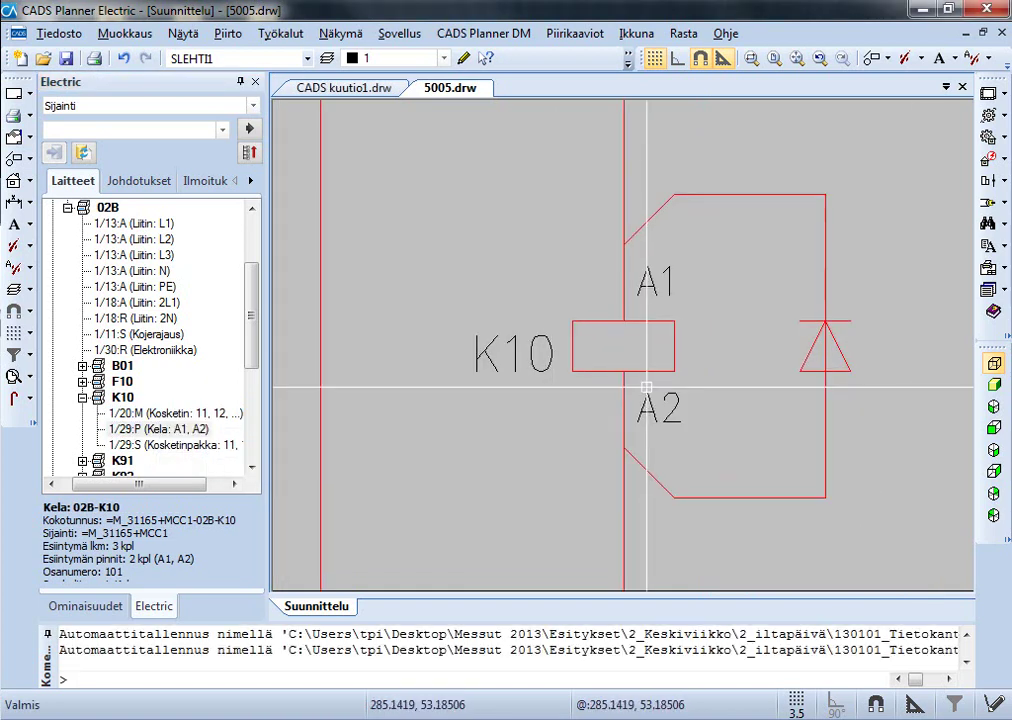
scroll(652, 351, "down", 1)
middle_click_drag(652, 351, 744, 501)
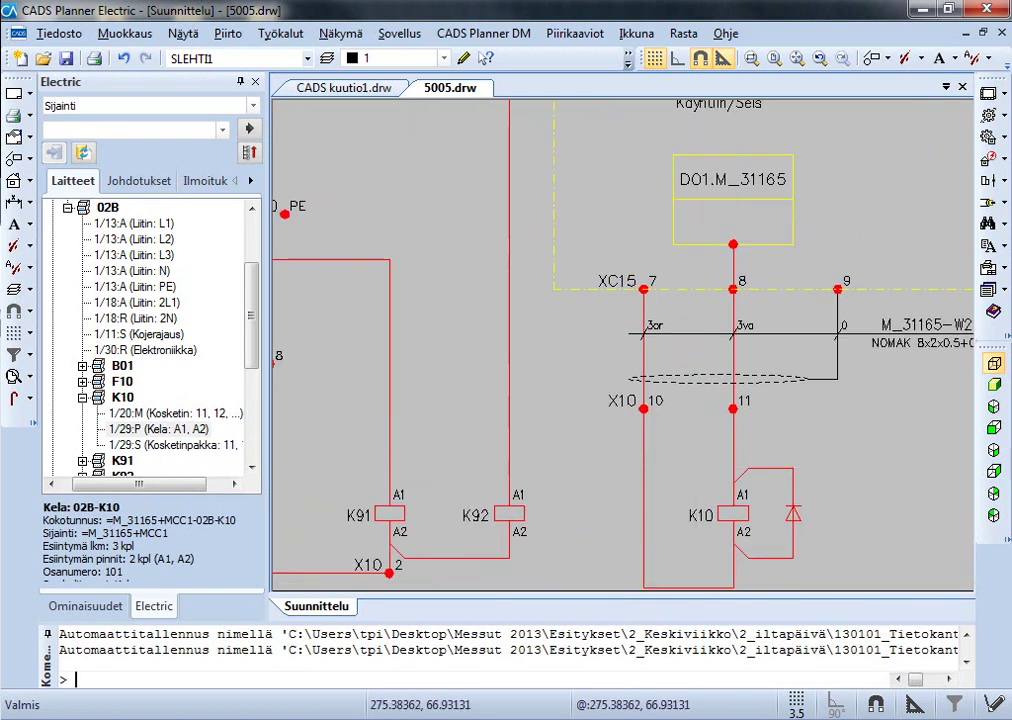
scroll(697, 466, "down", 1)
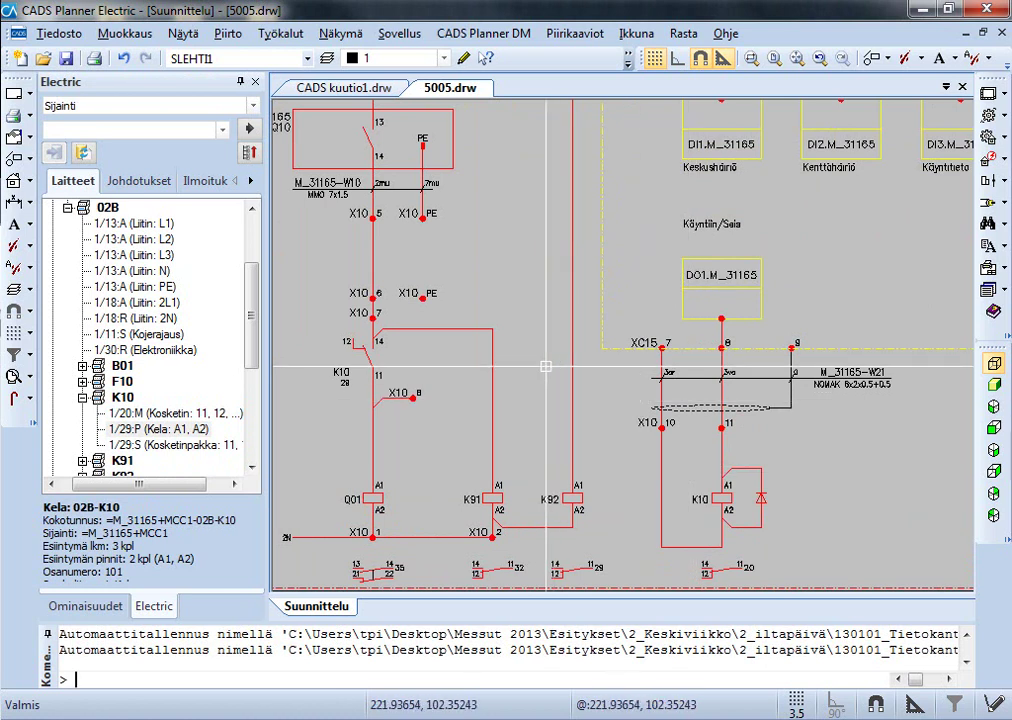
mouse_move(463, 248)
middle_mouse_down()
mouse_move(641, 526)
mouse_move(619, 466)
middle_mouse_up()
scroll(490, 309, "up", 2)
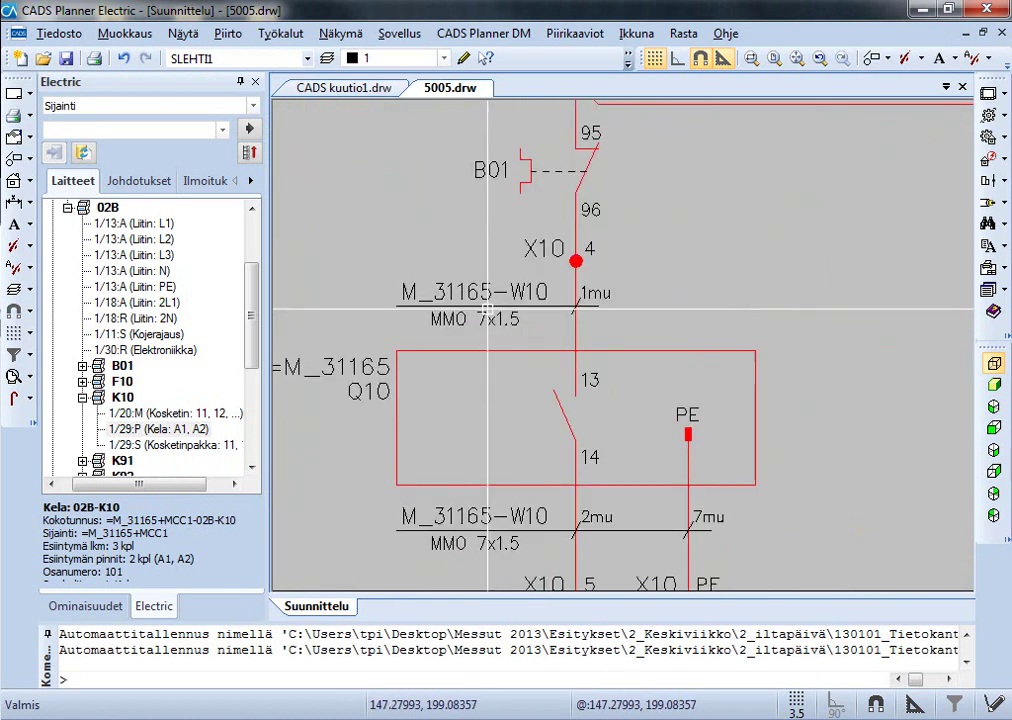
middle_click_drag(521, 321, 541, 305)
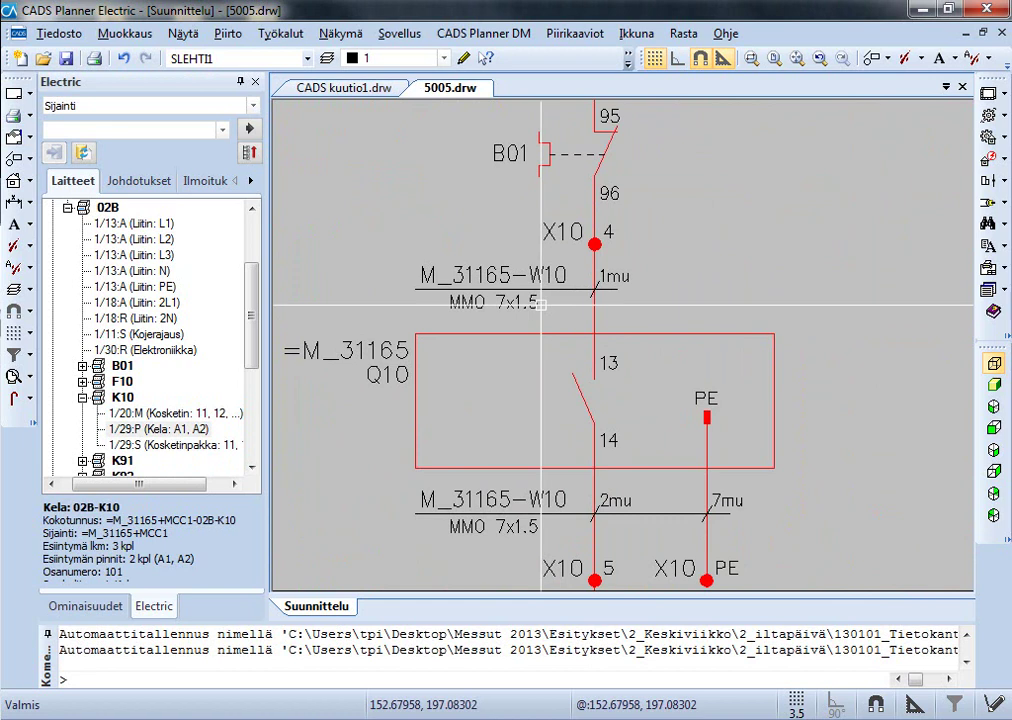
left_click(486, 273)
right_click(487, 274)
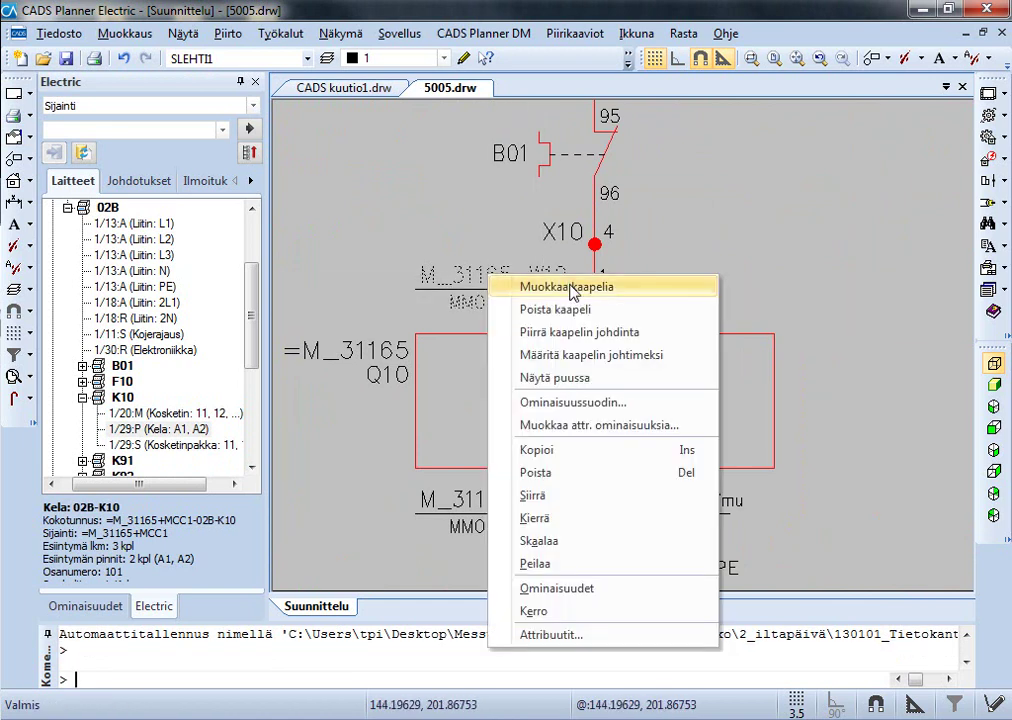
left_click(572, 385)
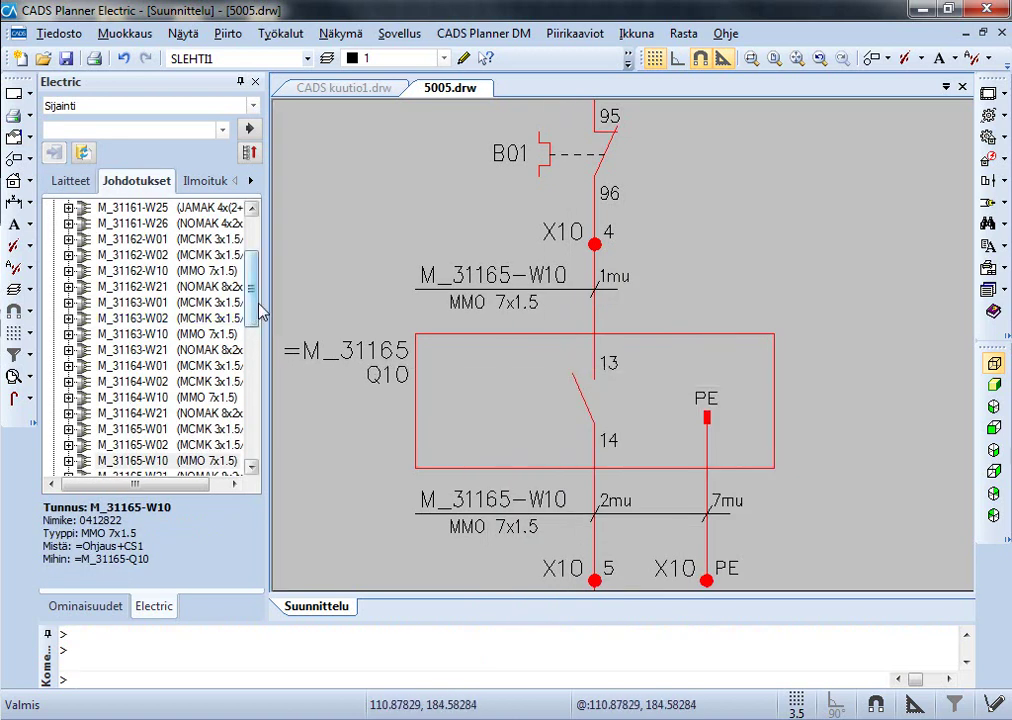
- Expand cable M_31165-W10 in the wiring tree and compare its conductors with the markings around Q10 in the drawing
left_click(68, 398)
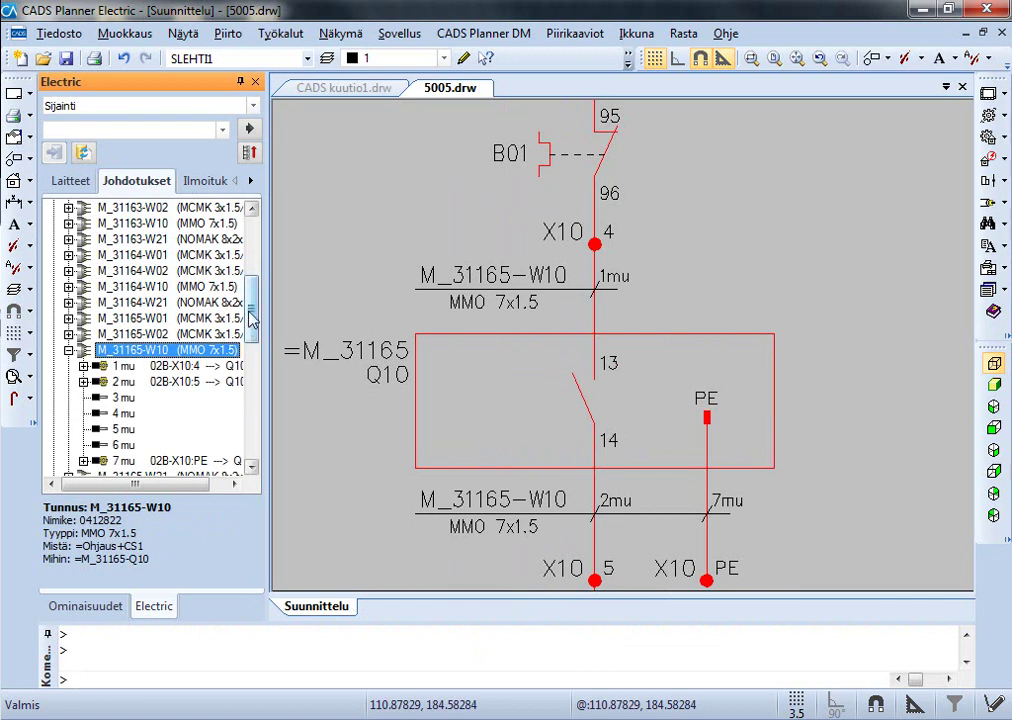
left_click_drag(252, 320, 253, 332)
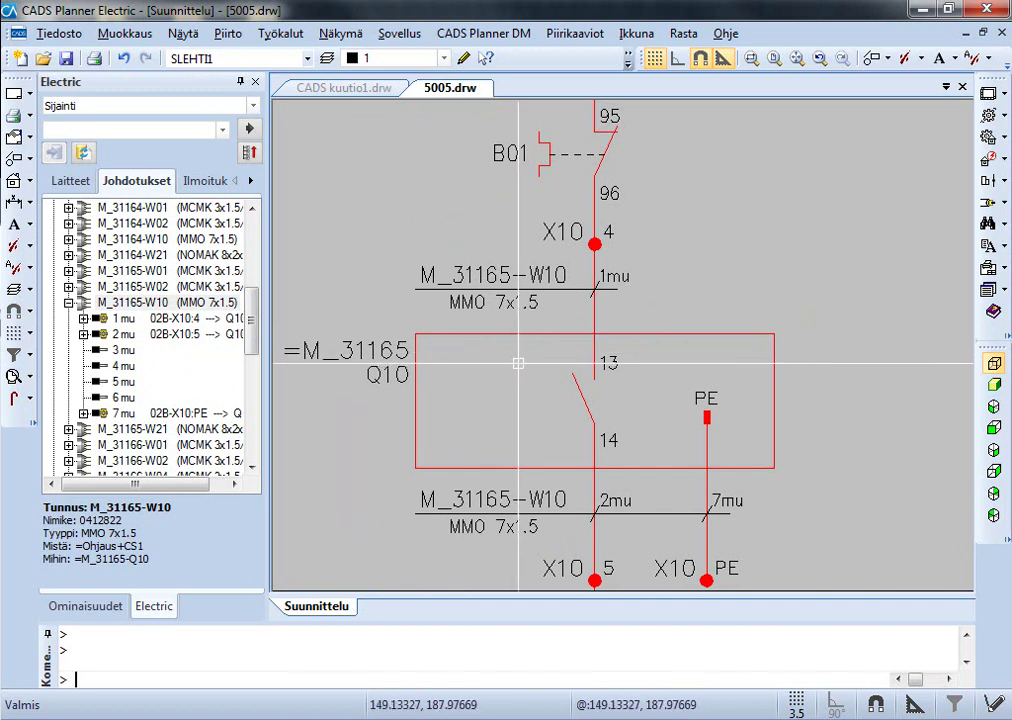
scroll(515, 361, "down", 3)
middle_click_drag(549, 343, 559, 331)
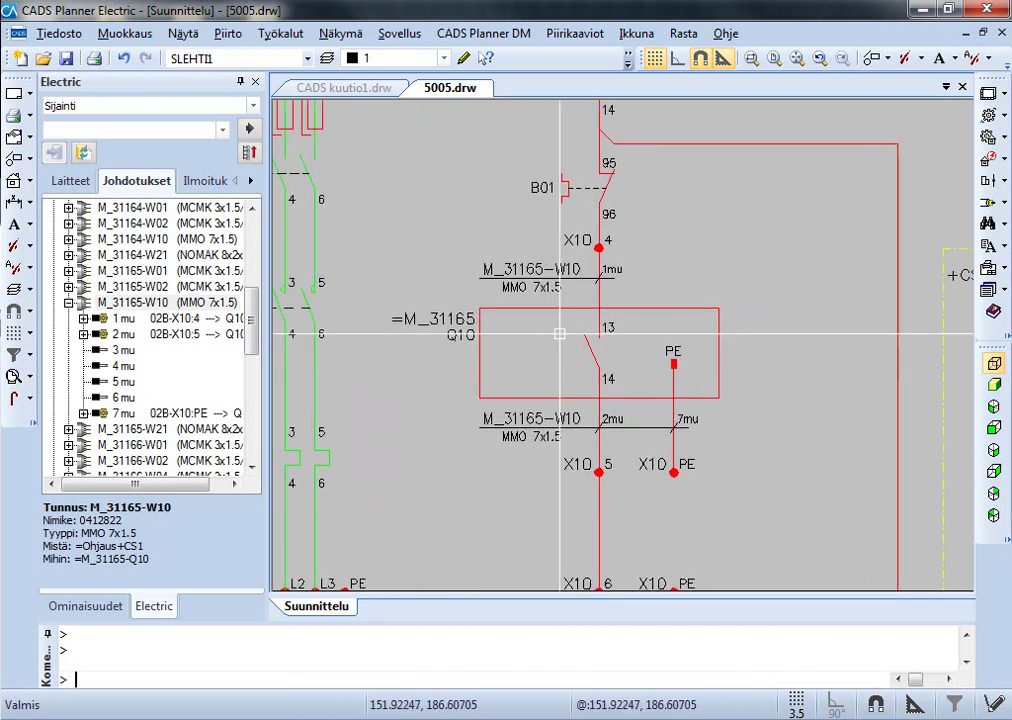
- Edit cable M_31165-W10 from the wiring tree and change its type to MMJ 3x1.5 S
left_click(134, 304)
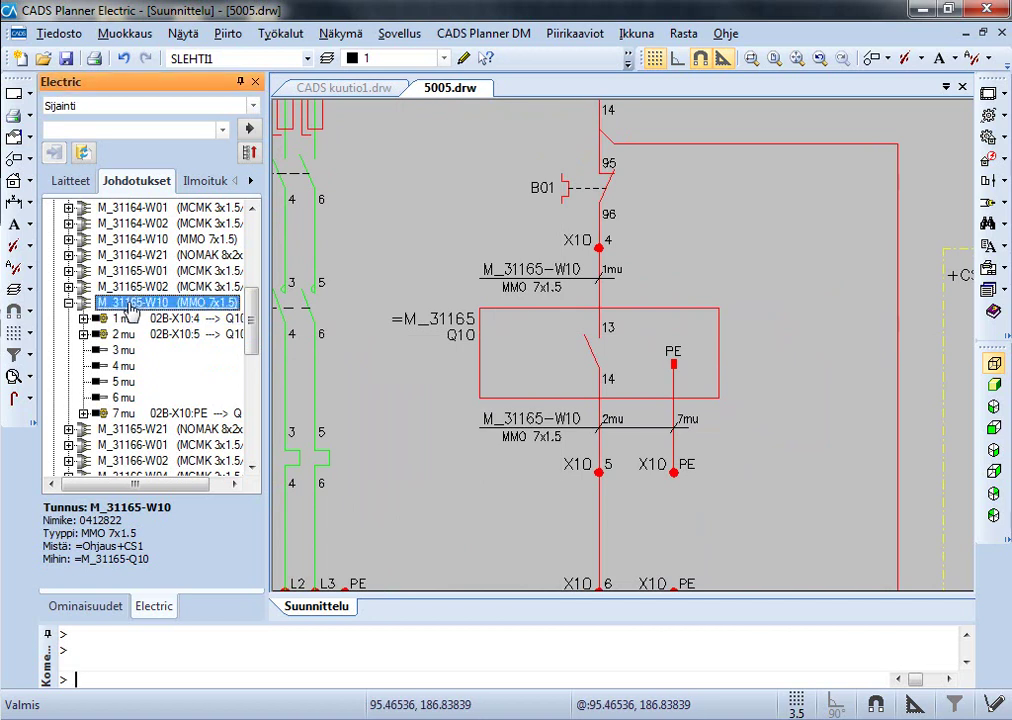
right_click(131, 305)
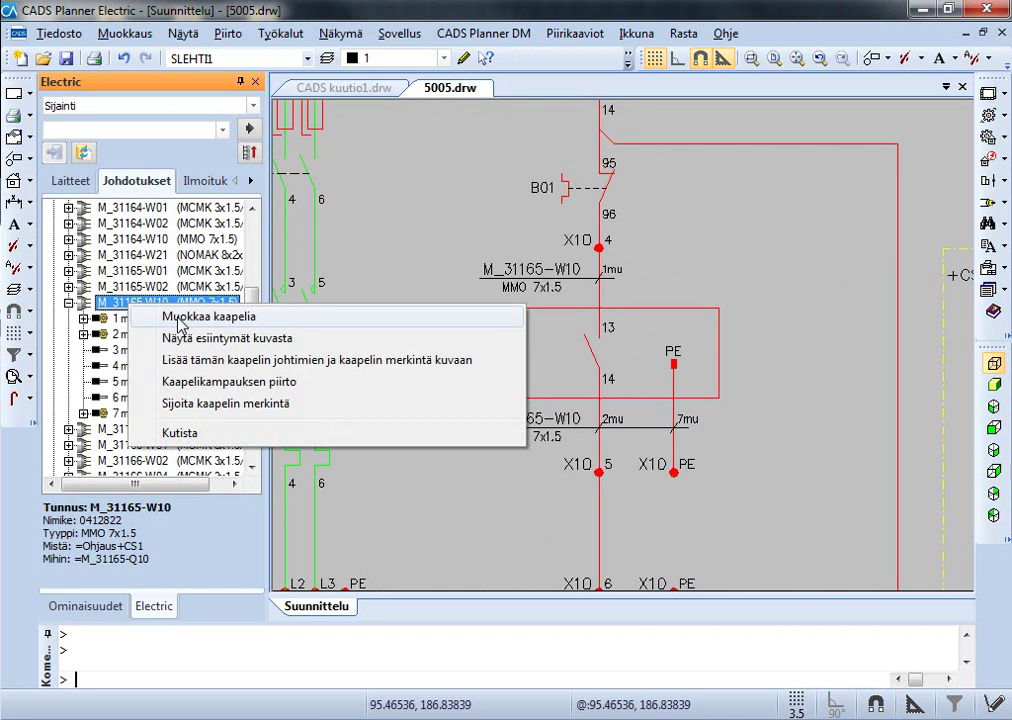
left_click(180, 317)
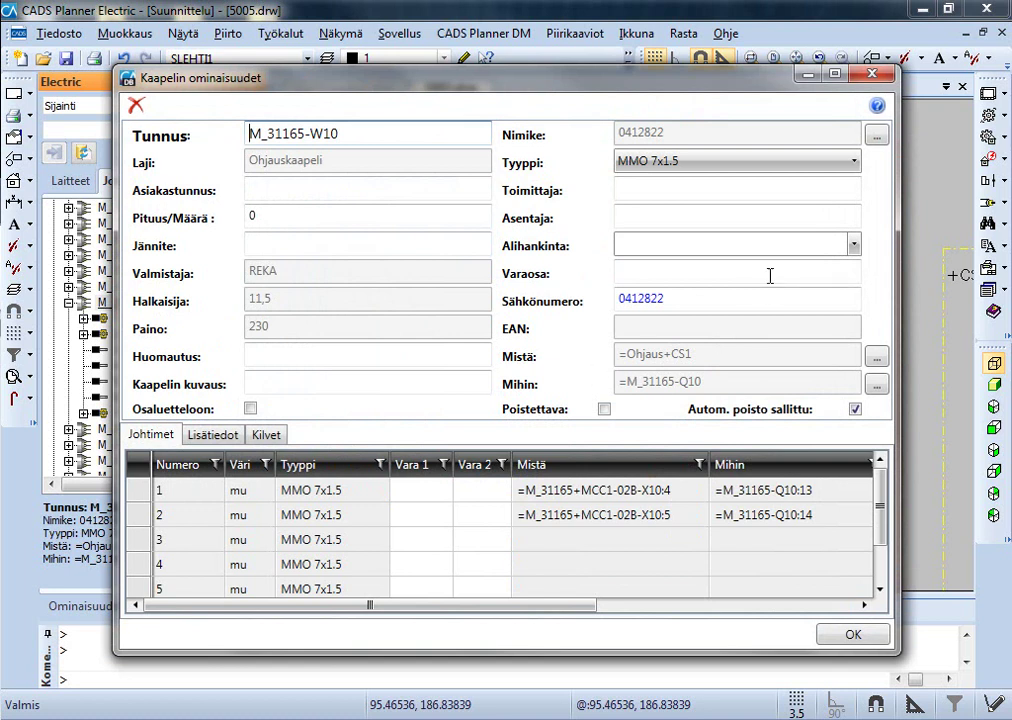
left_click_drag(436, 84, 501, 84)
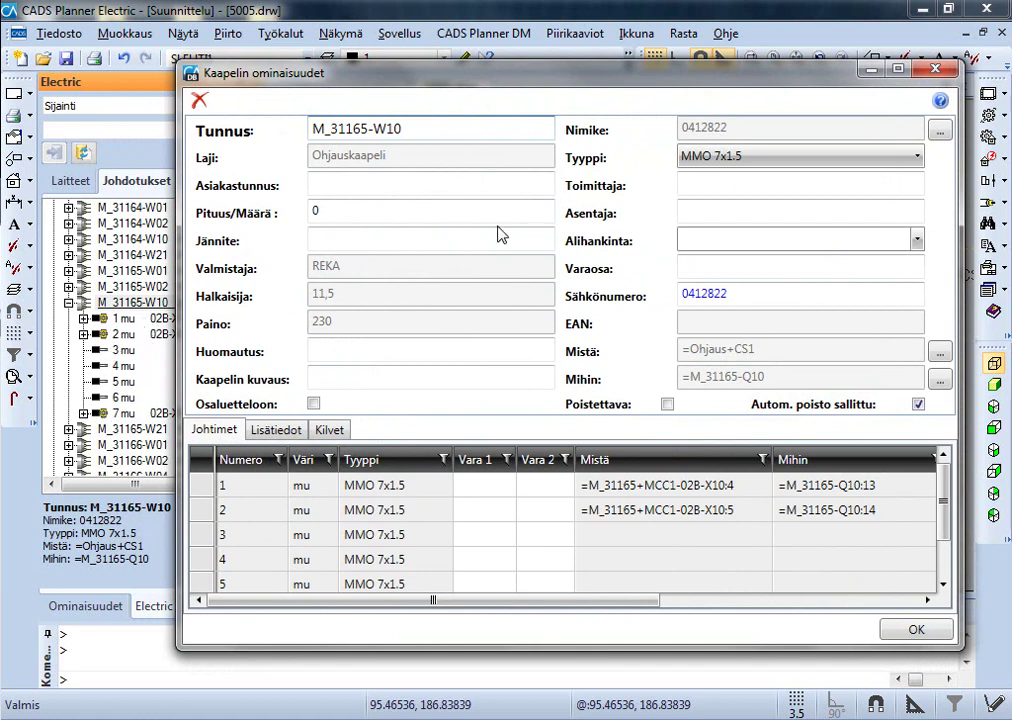
left_click_drag(598, 86, 569, 93)
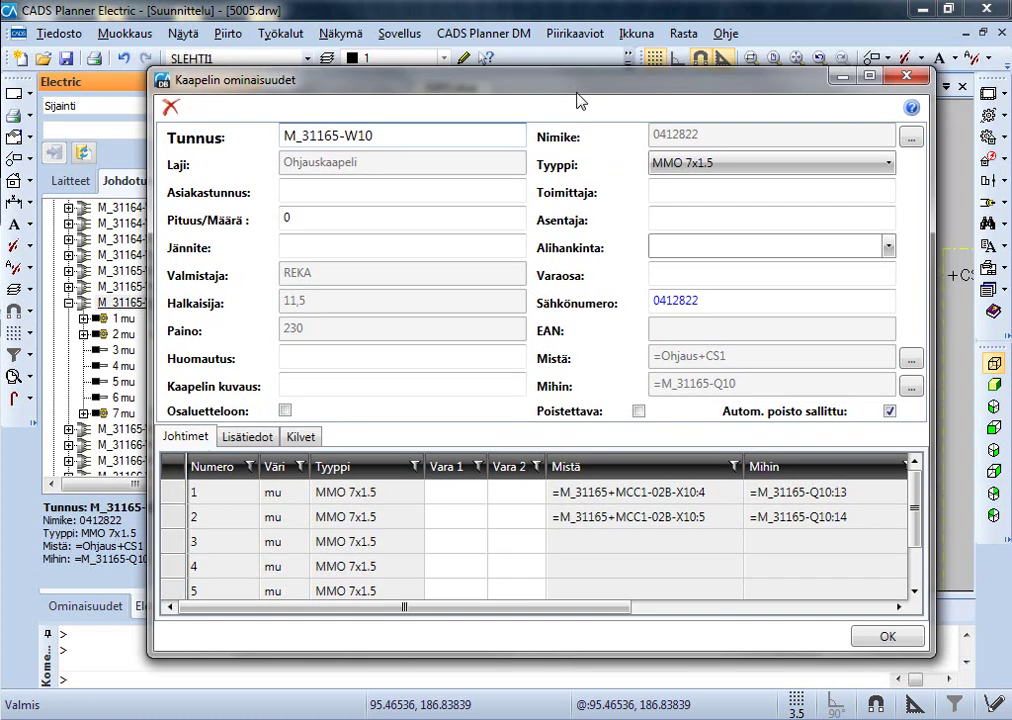
left_click(745, 166)
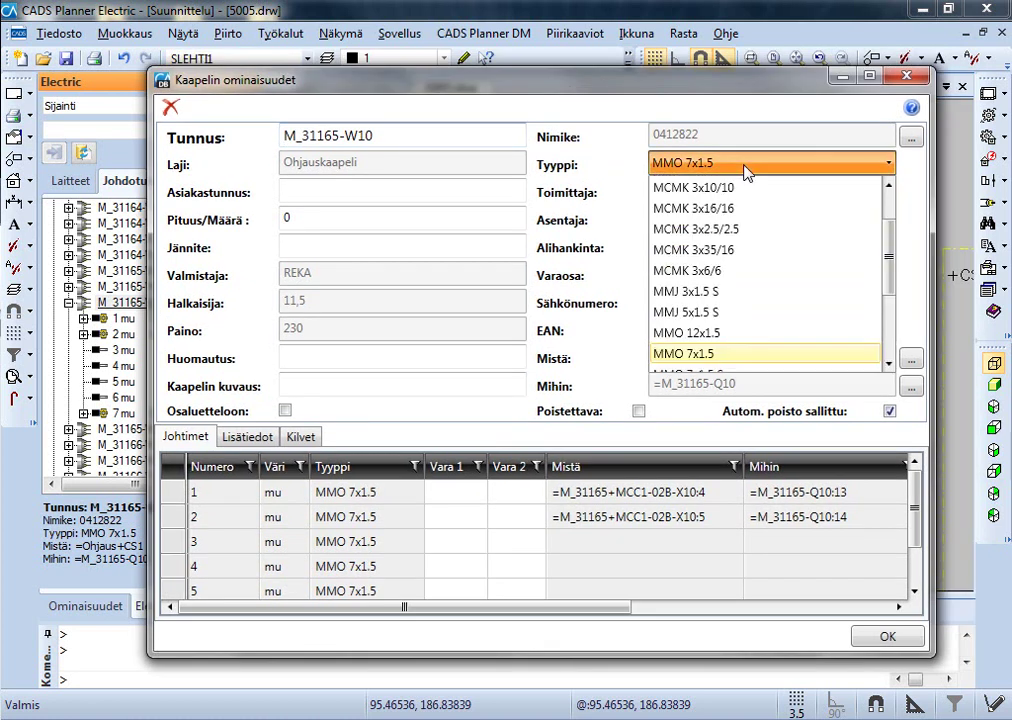
left_click(718, 297)
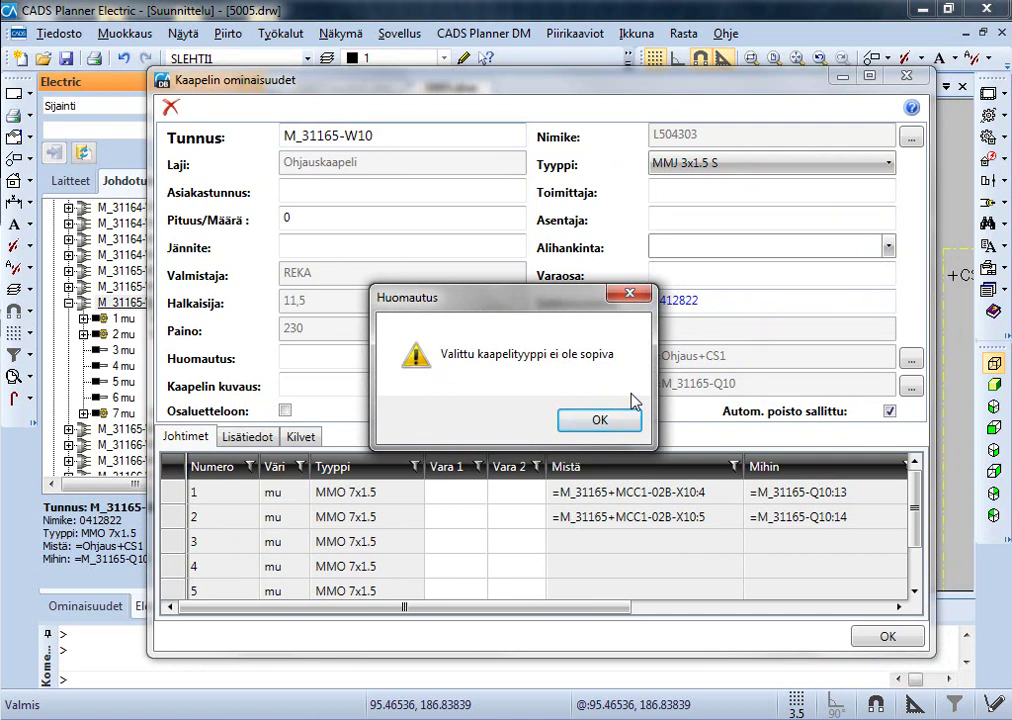
left_click(614, 420)
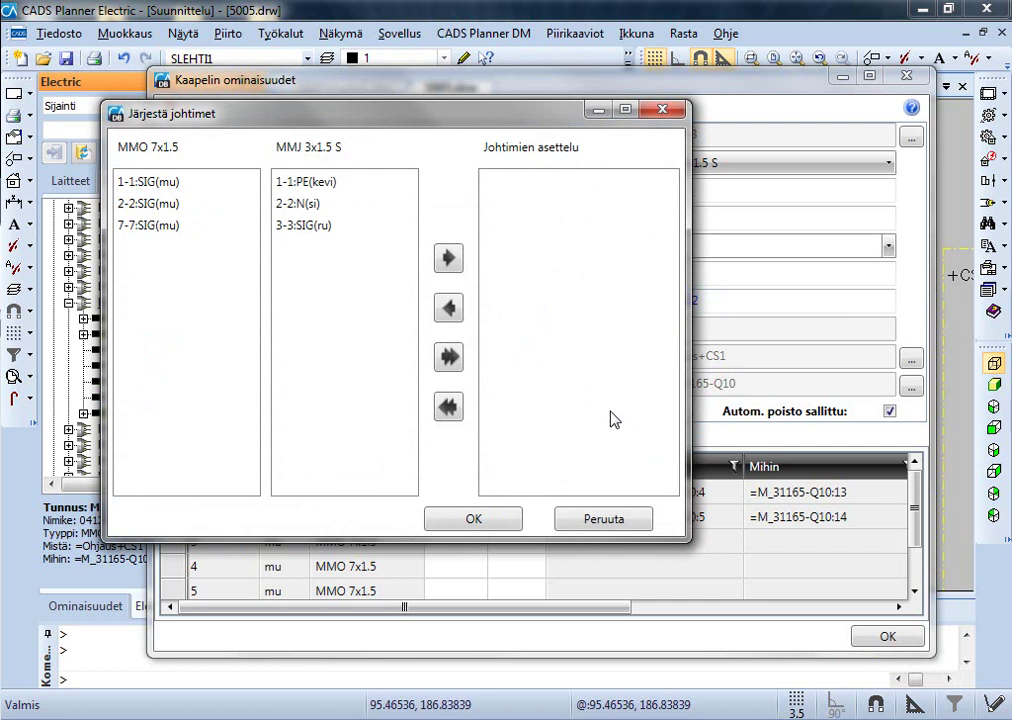
- Map old conductors 1, 2 and 7 to new conductors 3 SIG(ru), 2 N(si) and 1 PE(kevi), and accept the cable properties
left_click(160, 184)
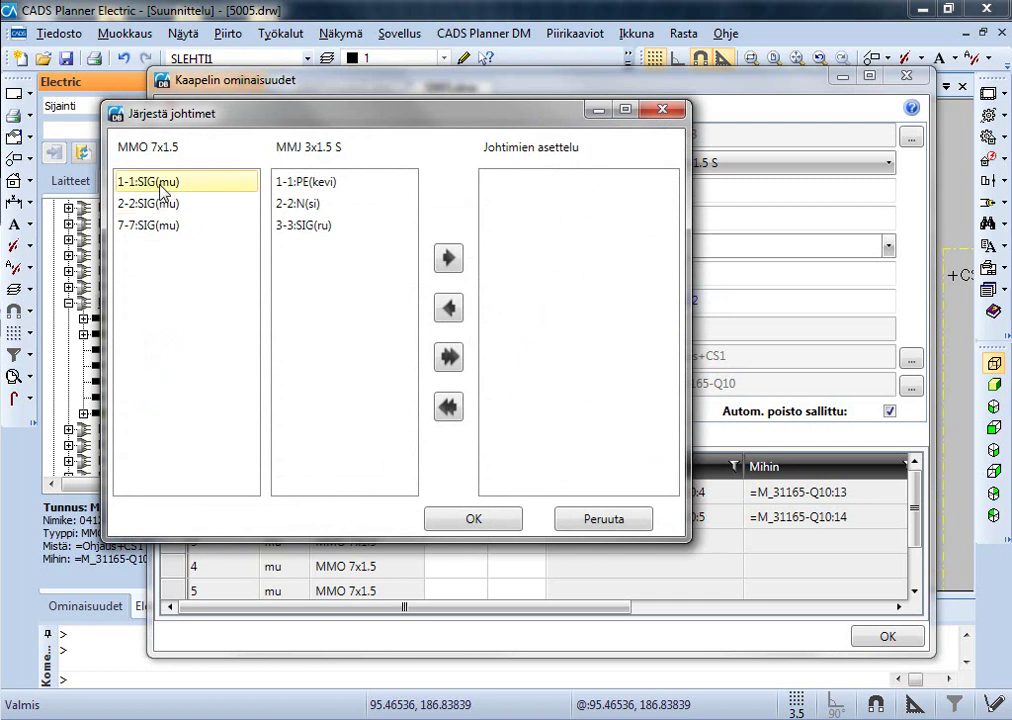
left_click(162, 190)
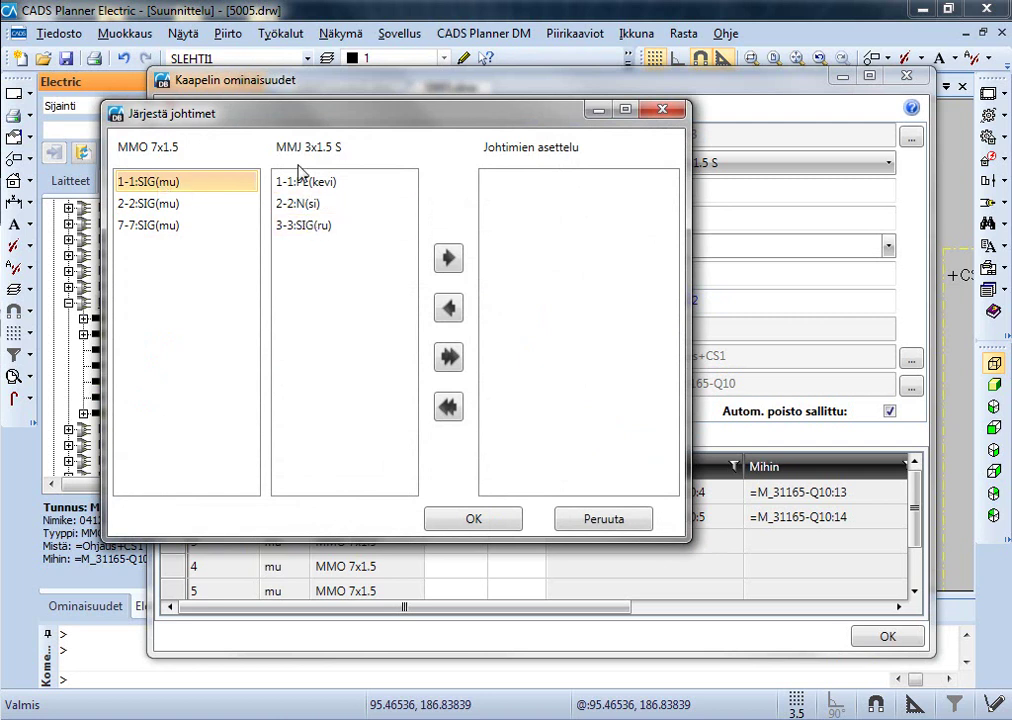
left_click(300, 230)
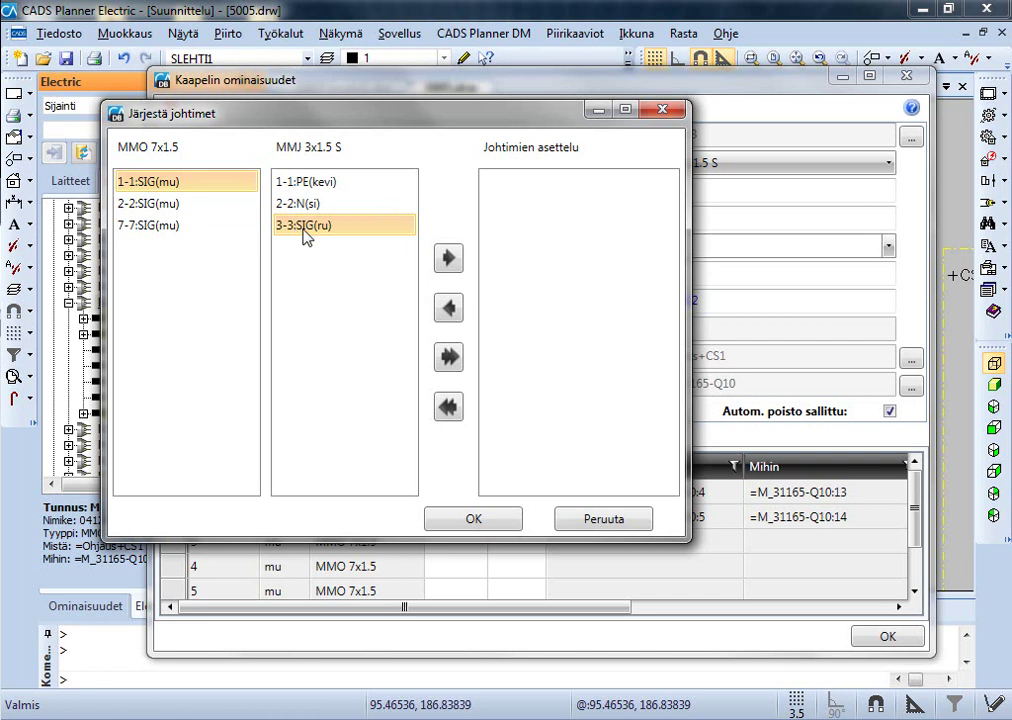
left_click(448, 258)
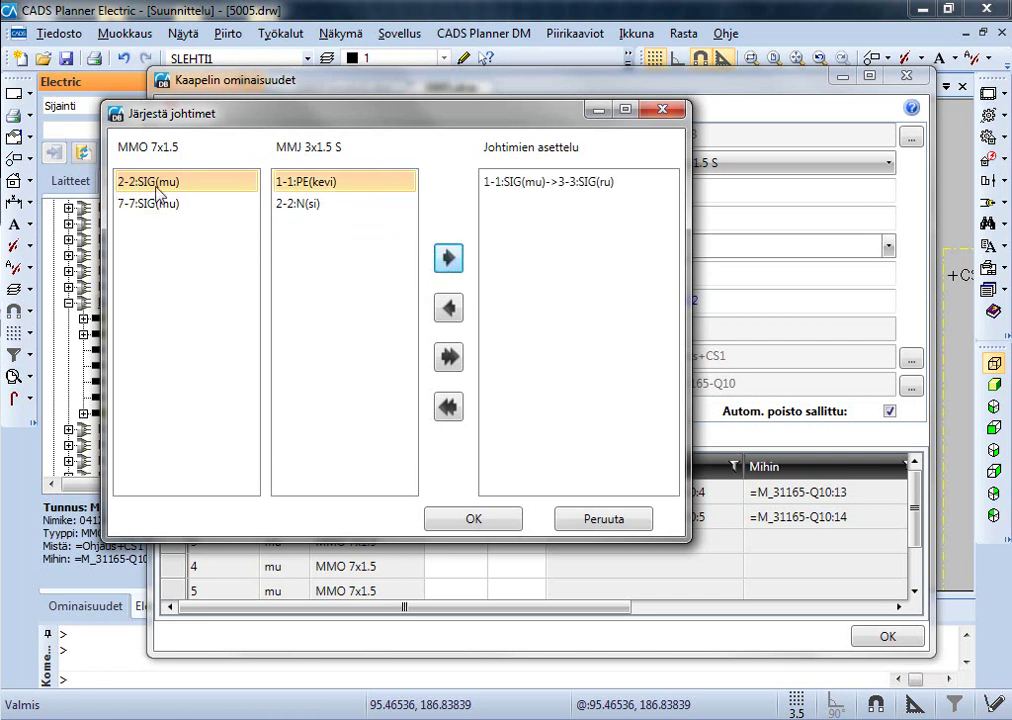
left_click(300, 204)
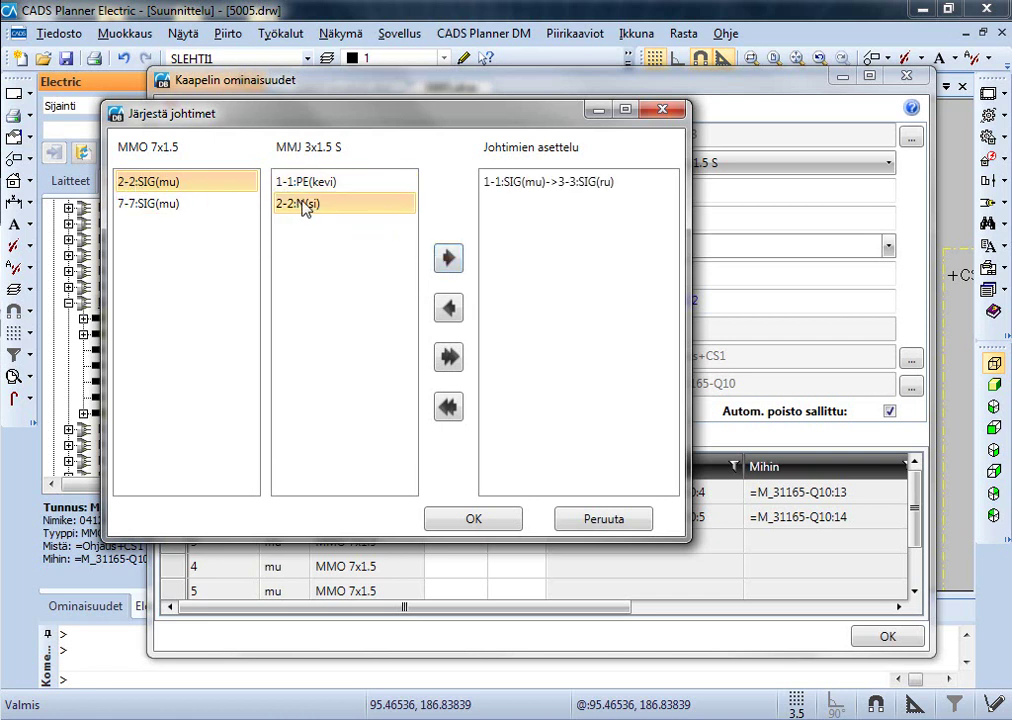
left_click(448, 258)
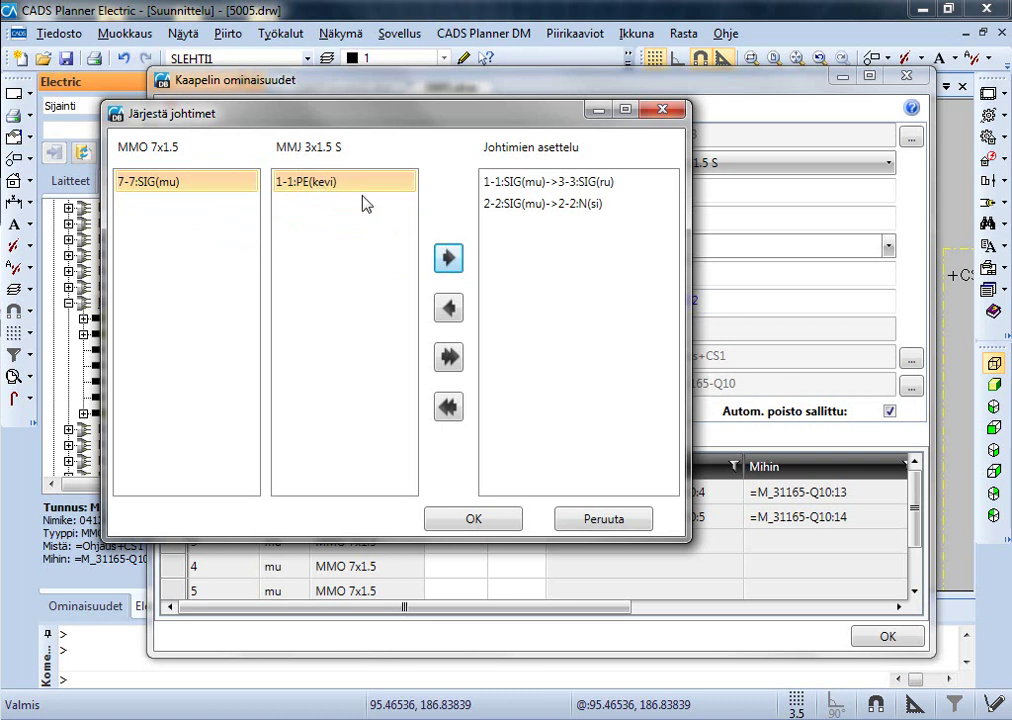
left_click(449, 259)
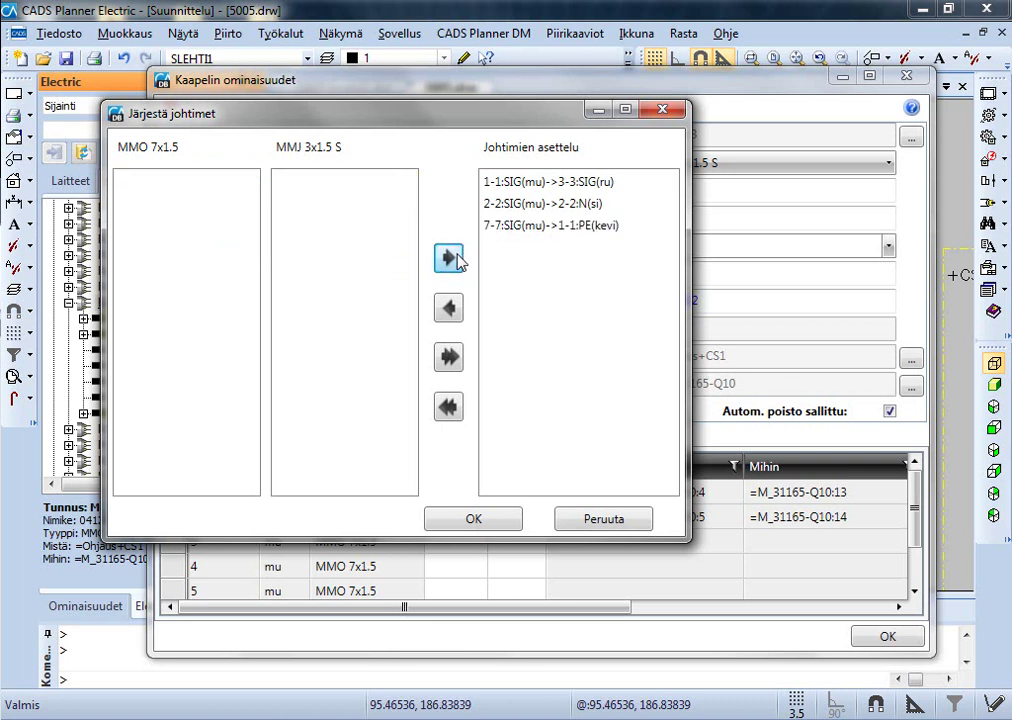
left_click(507, 521)
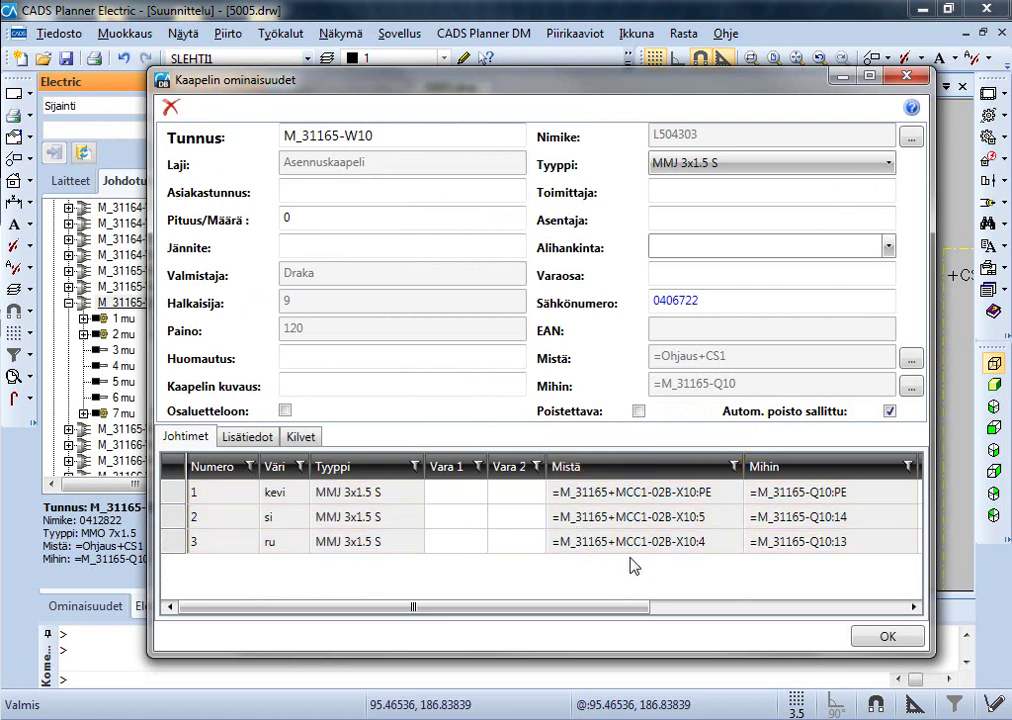
left_click(887, 637)
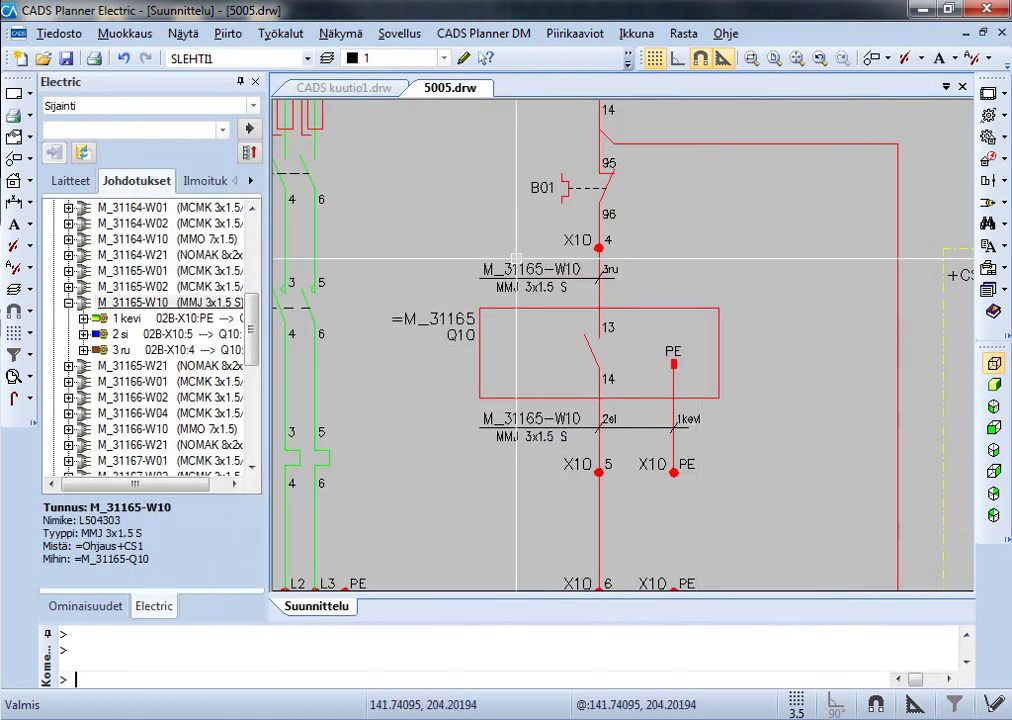
- Examine the cable type and conductor markings of M_31165-W10 around Q10 in the drawing against the wiring tree
scroll(522, 270, "up", 5)
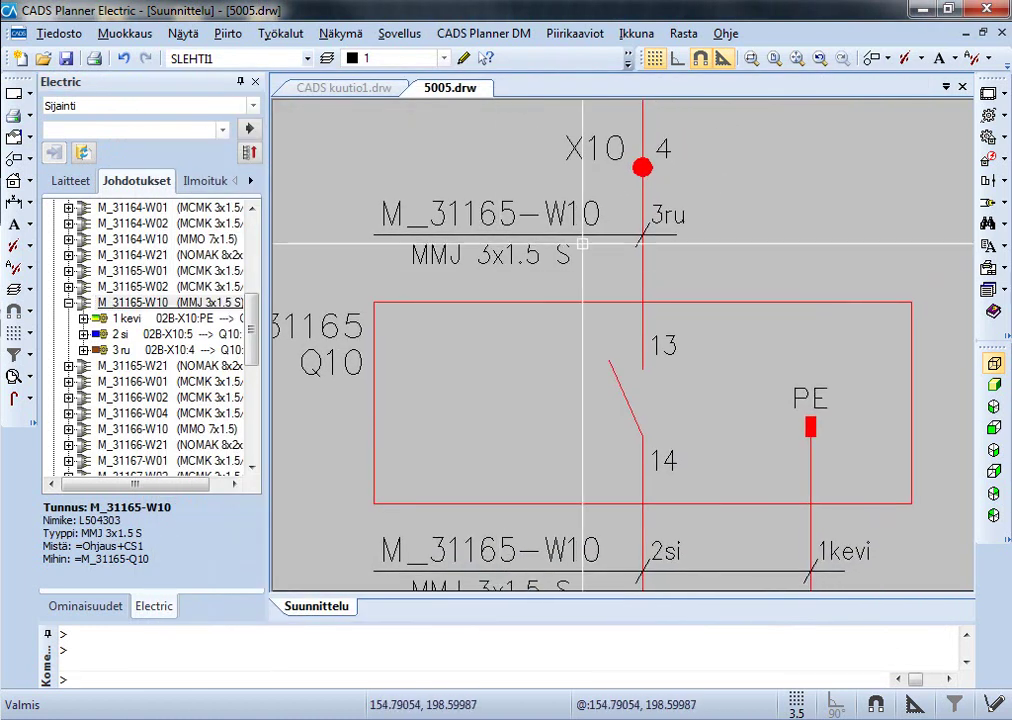
middle_click_drag(489, 300, 495, 253)
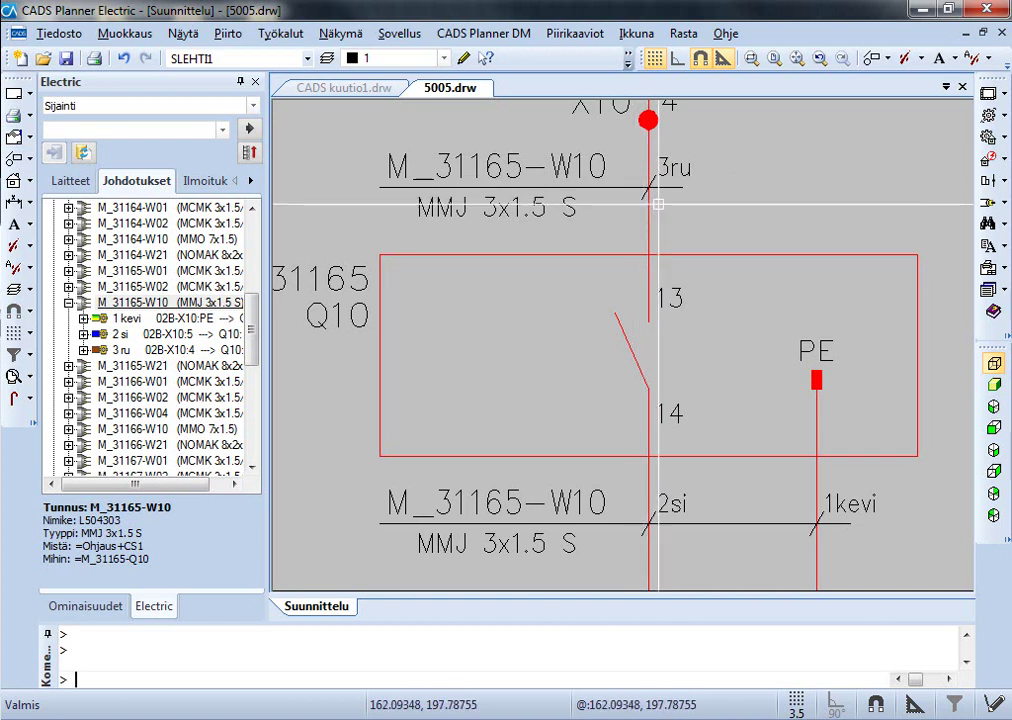
left_click(163, 331)
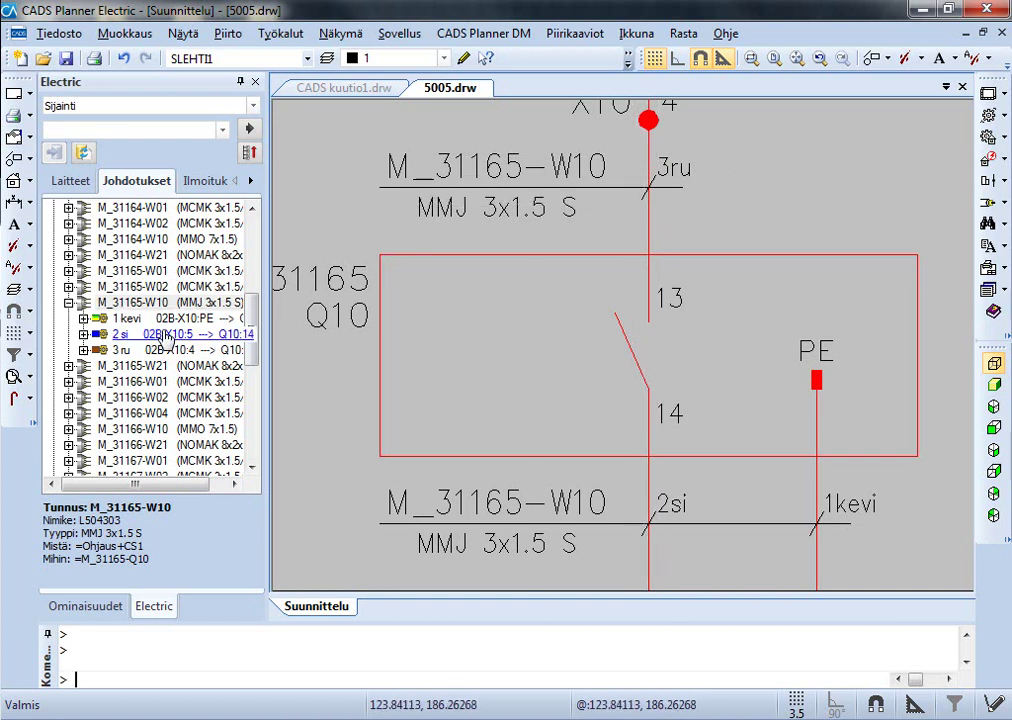
left_click(116, 319)
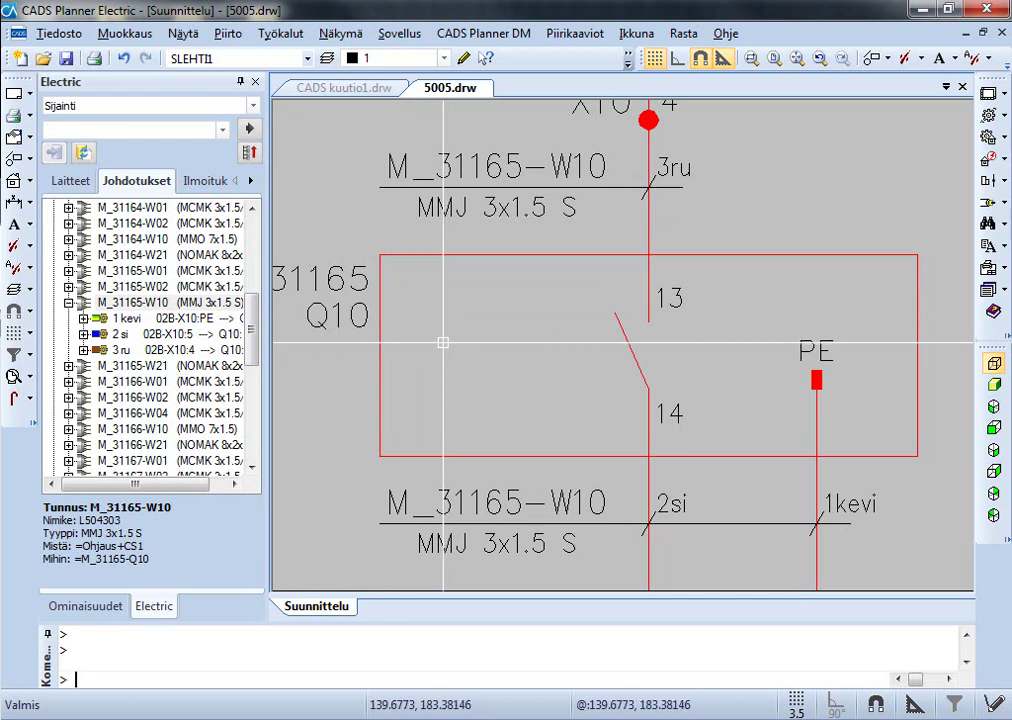
scroll(443, 343, "down", 1)
middle_click_drag(443, 343, 477, 324)
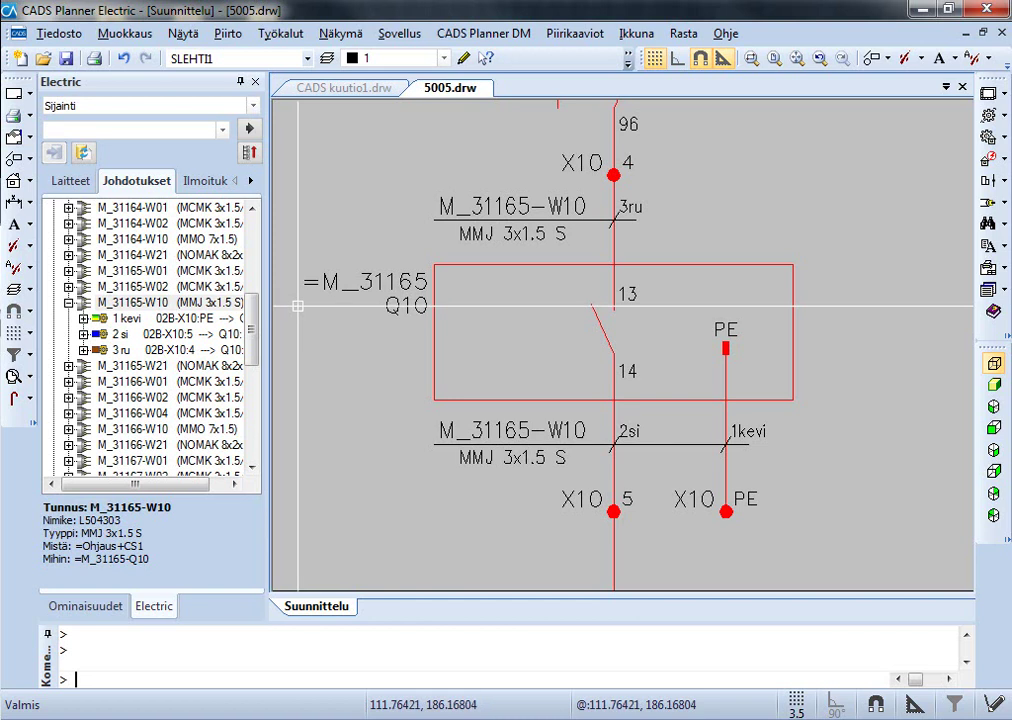
scroll(492, 338, "down", 1)
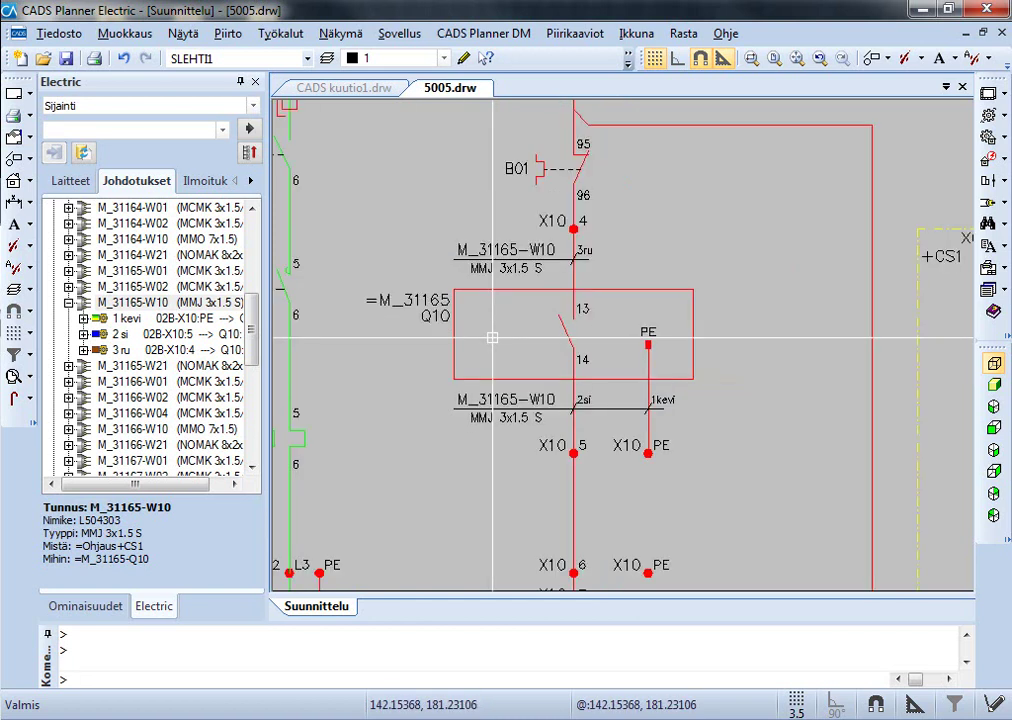
middle_click_drag(522, 345, 521, 317)
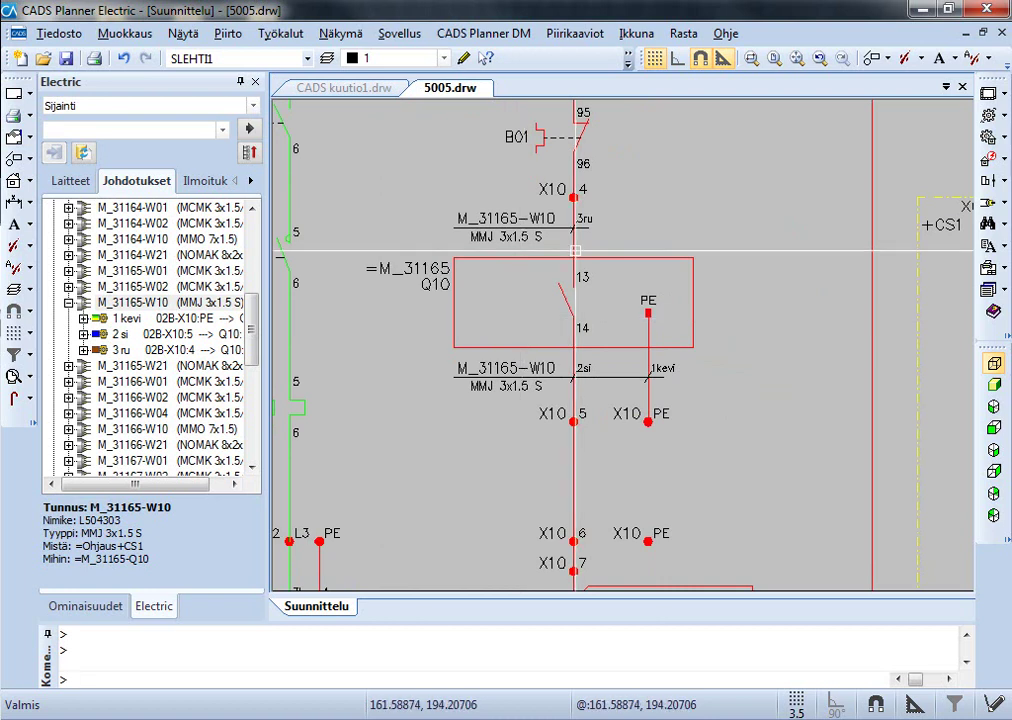
- Detach the upper end of the wire above Q10 pin 13 from terminal X10:4, moving it diagonally off the terminal
scroll(540, 240, "up", 1)
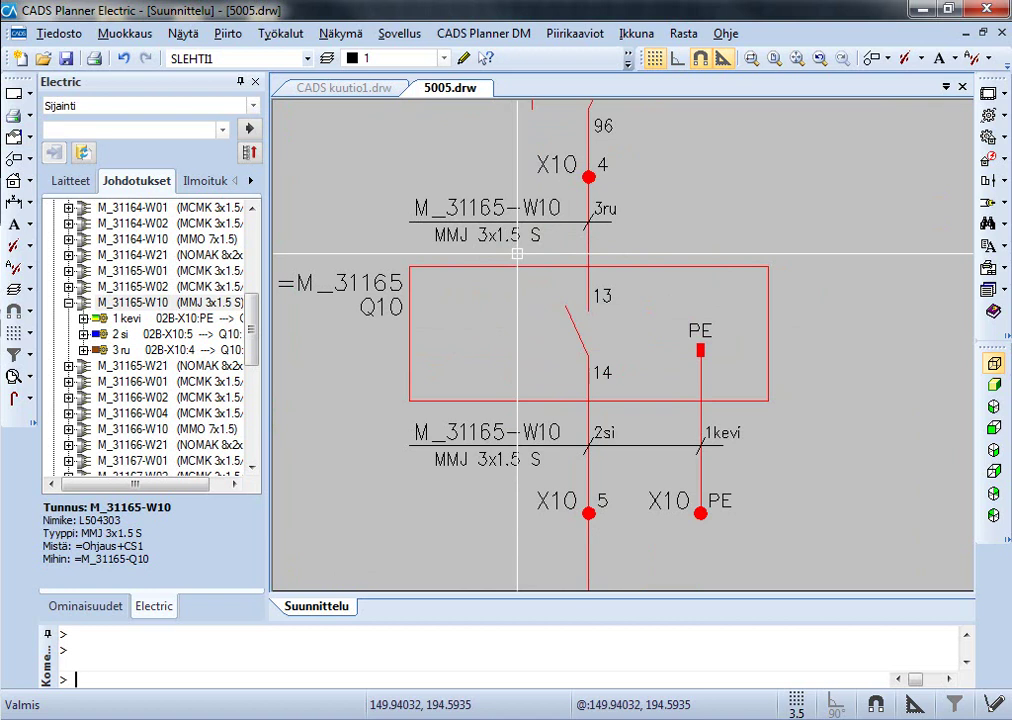
scroll(590, 228, "up", 1)
scroll(550, 237, "up", 1)
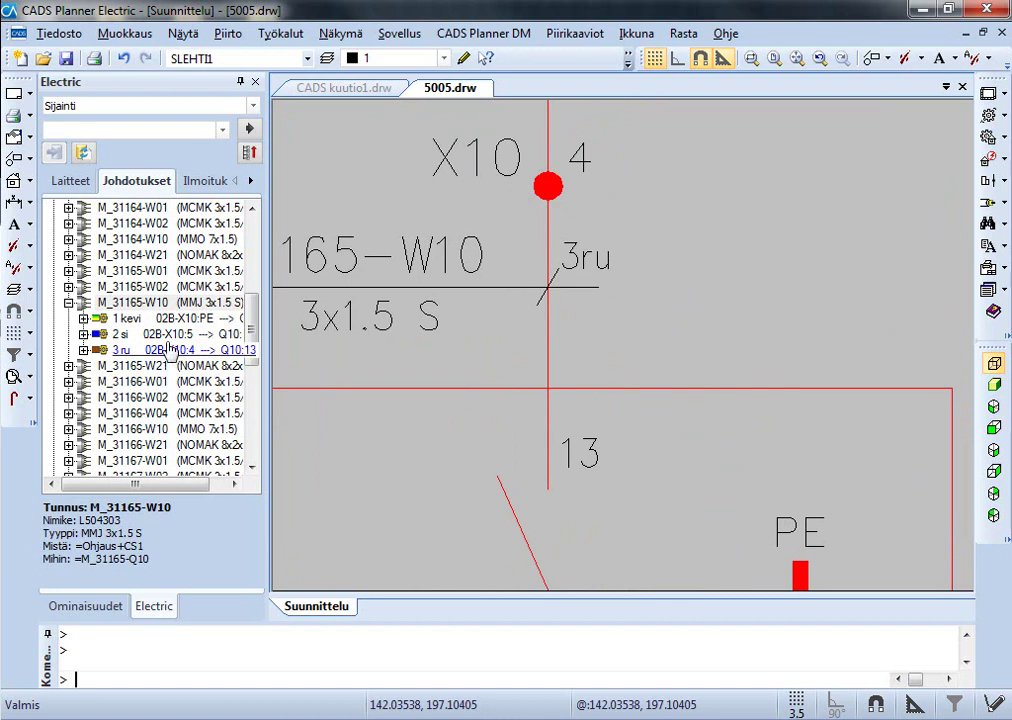
left_click(548, 233)
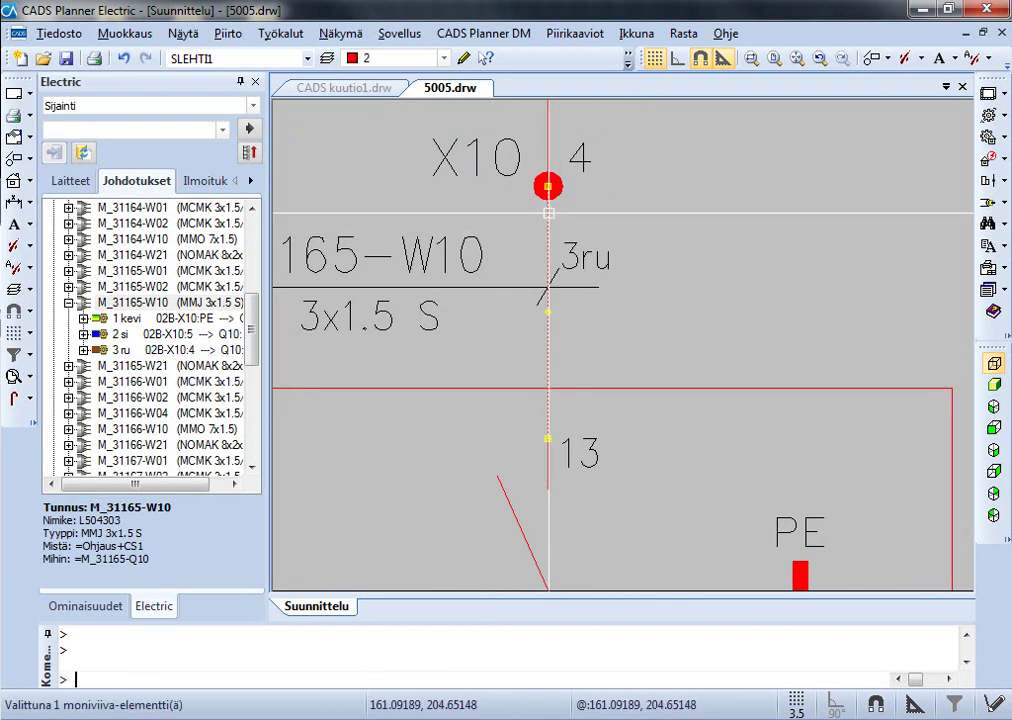
left_click(548, 187)
left_click(497, 237)
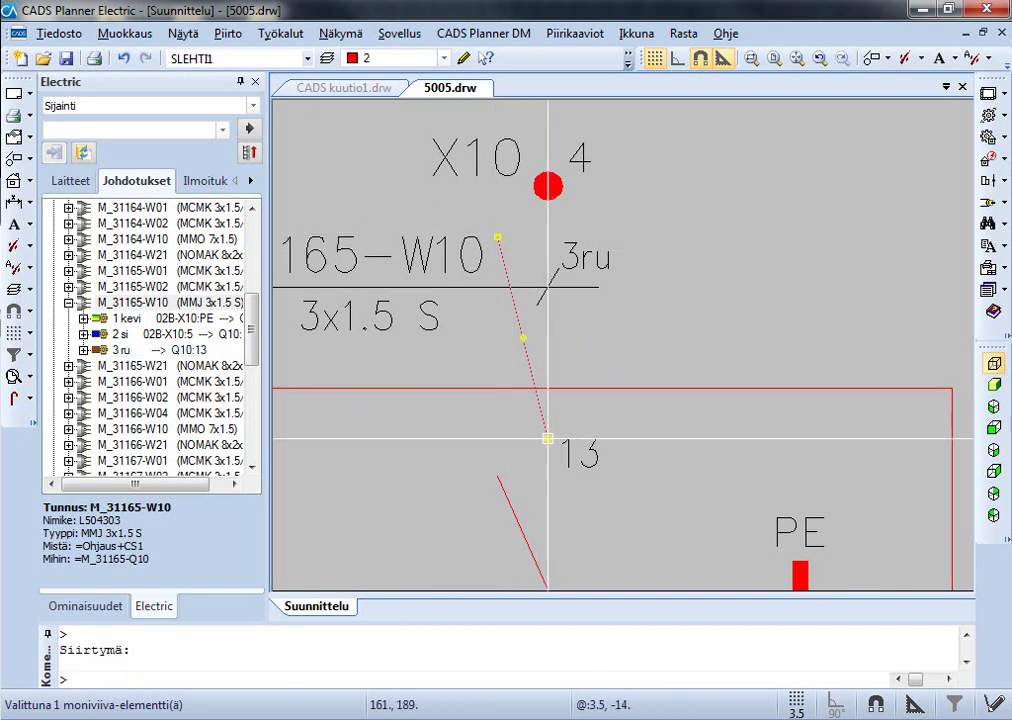
- Reconnect the loose wire end to terminal X10:4 and check conductor 3 ru in the wiring tree
mouse_move(548, 440)
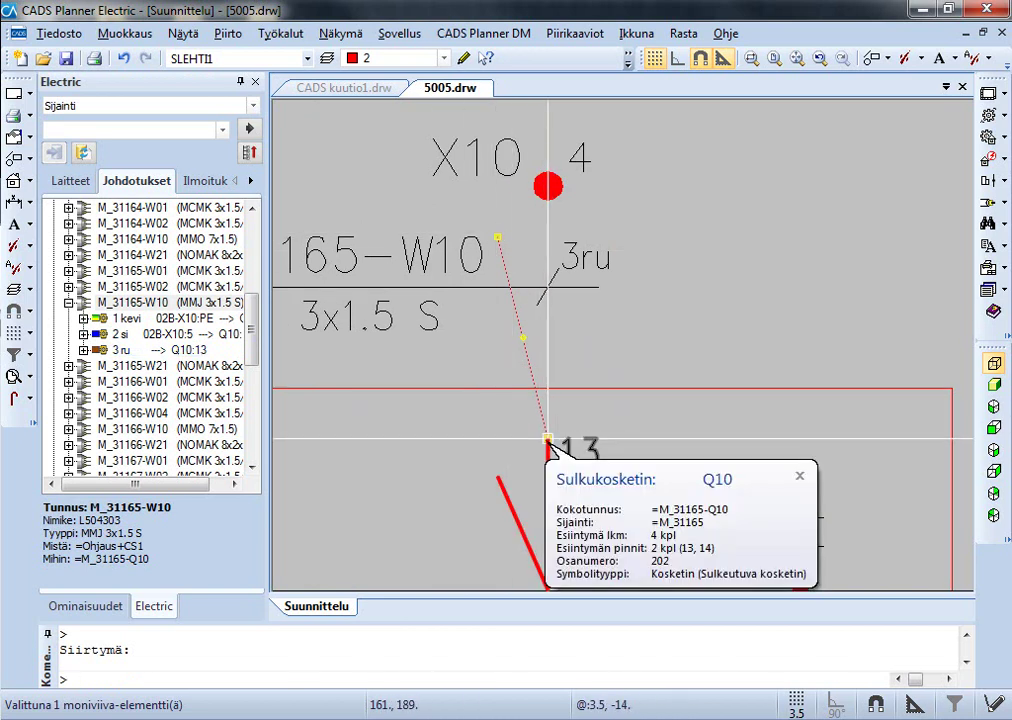
left_click(497, 237)
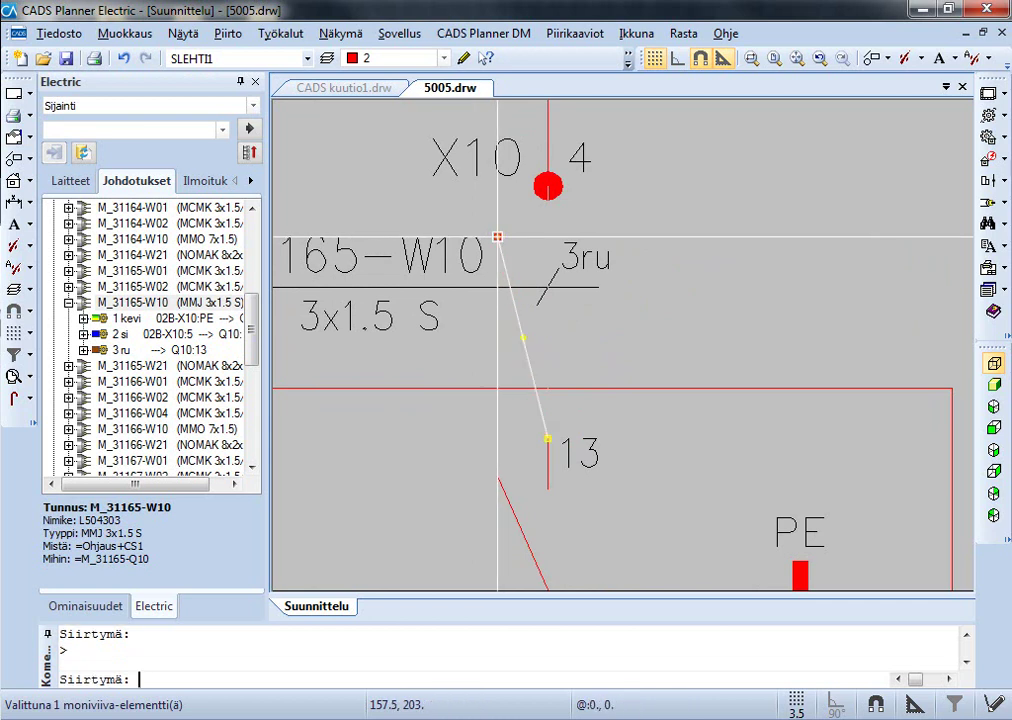
left_click(546, 186)
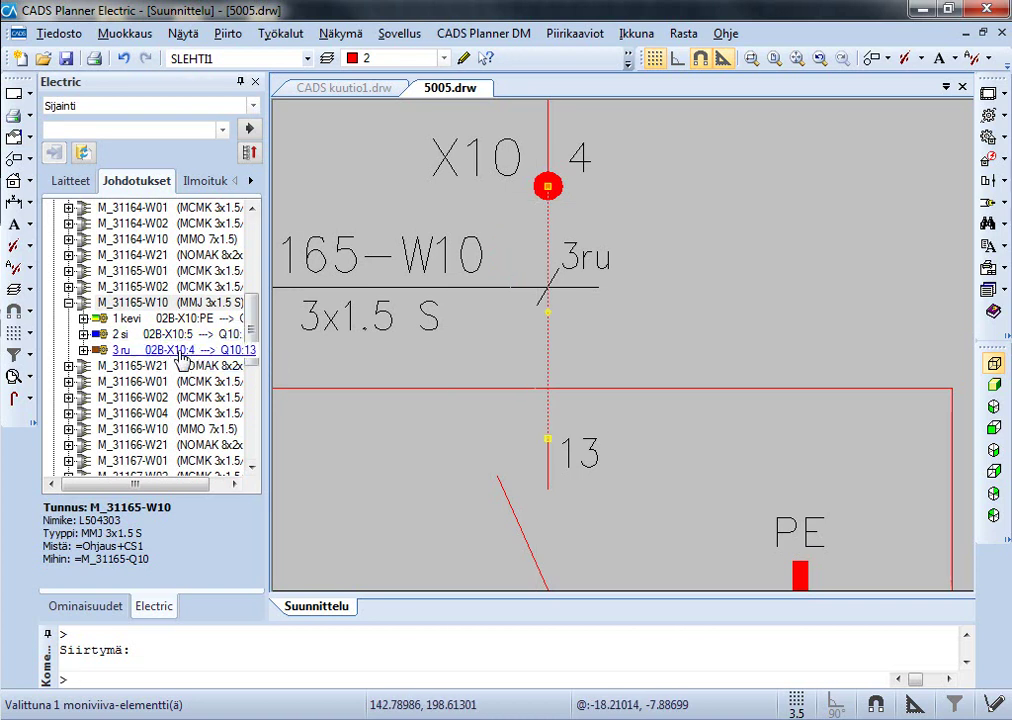
left_click_drag(252, 335, 257, 245)
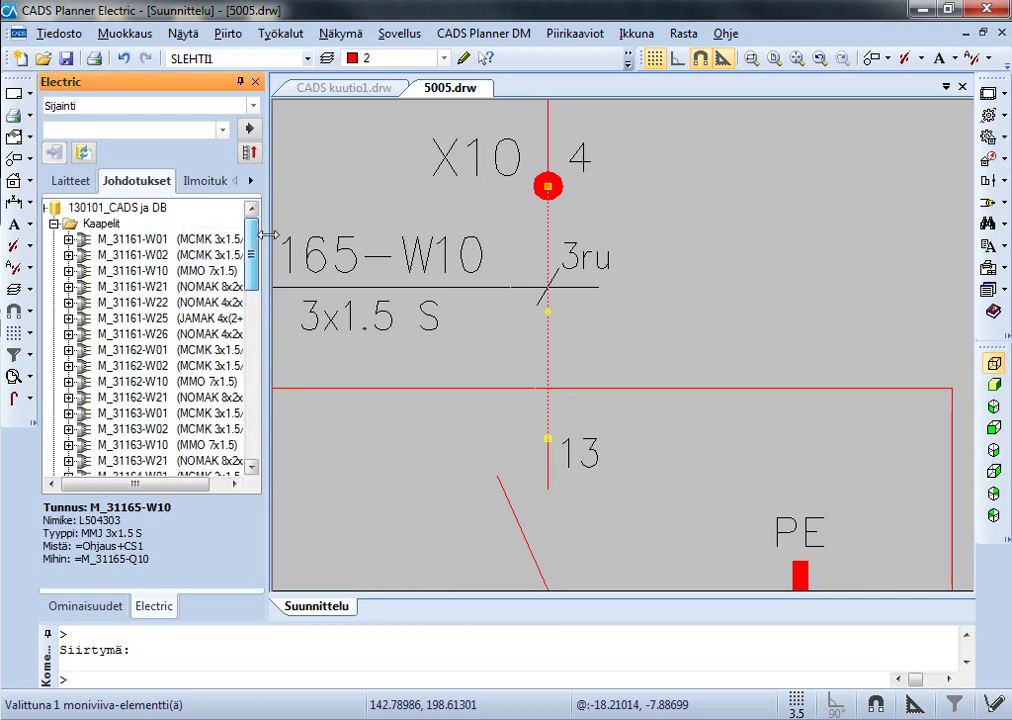
- Open the 130101_CADS ja DB project for editing in Electric DB Työkalu
left_click(118, 211)
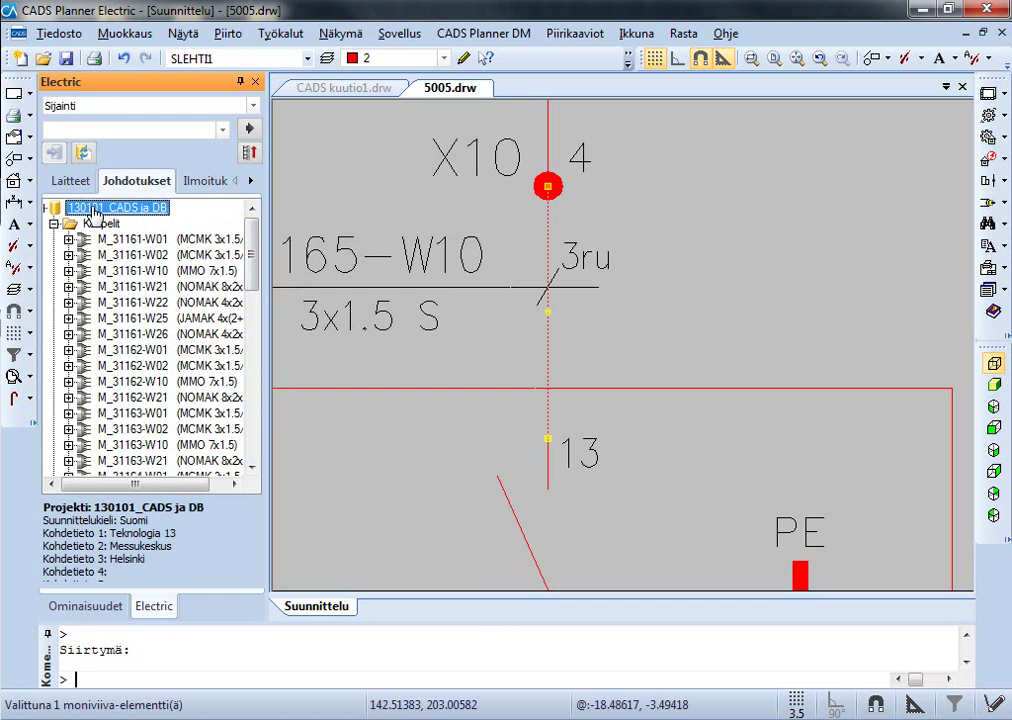
right_click(92, 209)
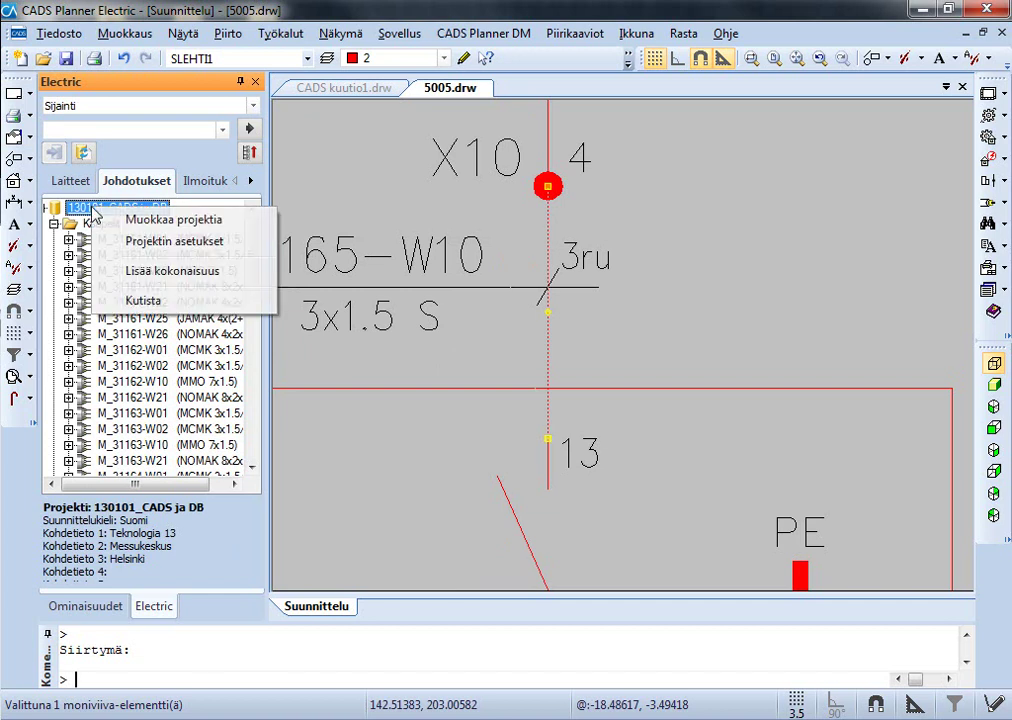
left_click(150, 219)
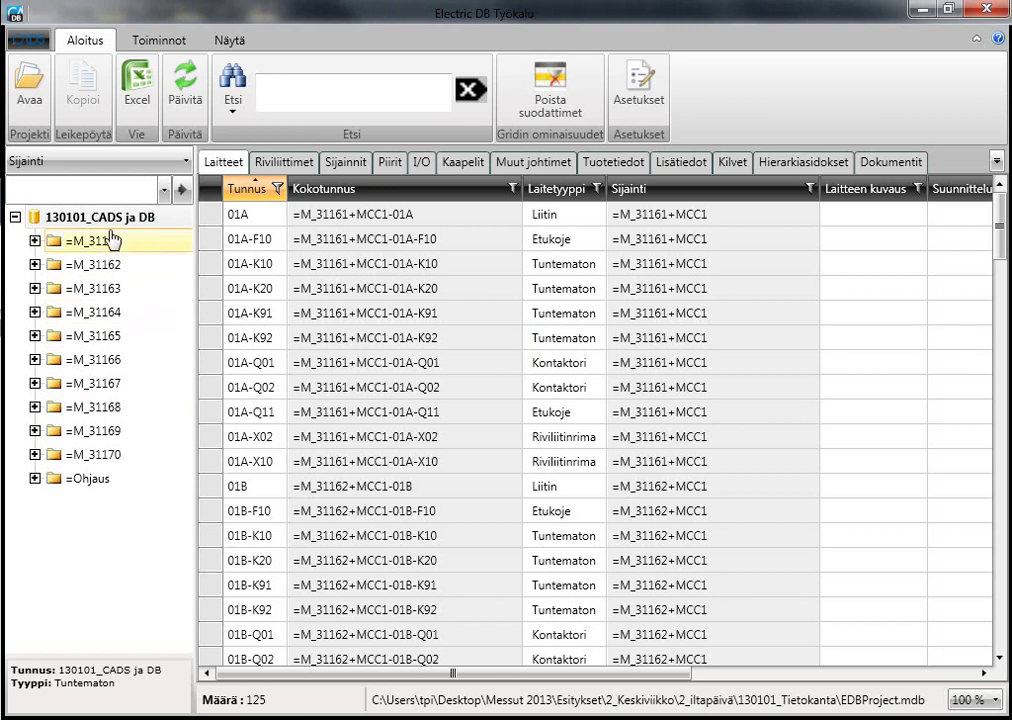
- Examine the device and cable lists of locations =M_31165 and =M_31163, with any grid filters removed
left_click(86, 339)
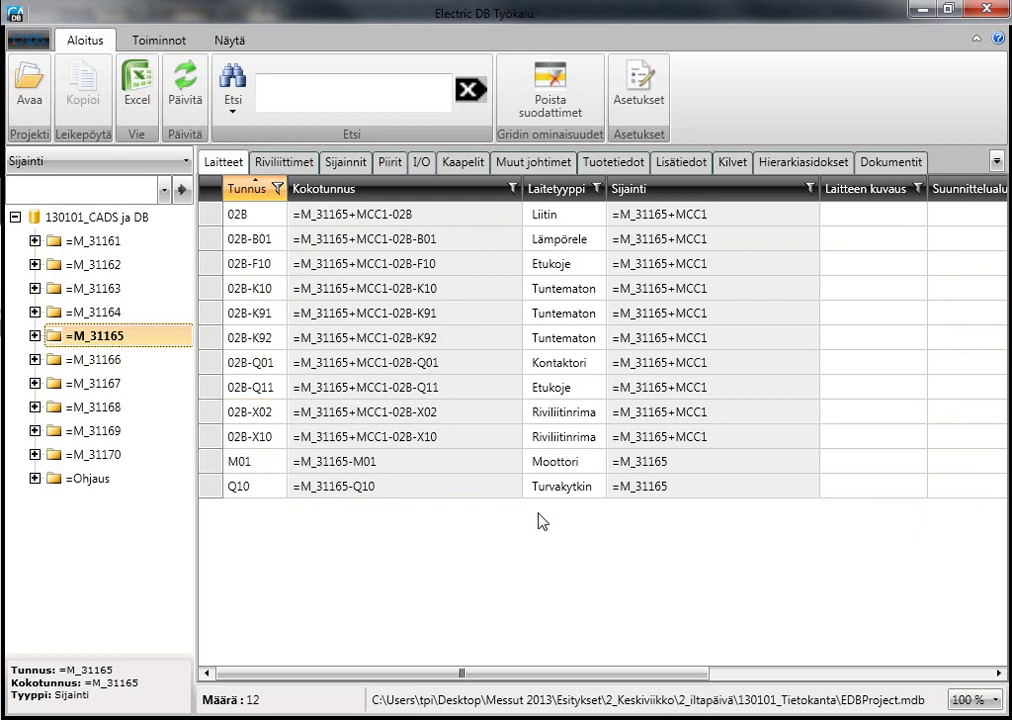
left_click(105, 292)
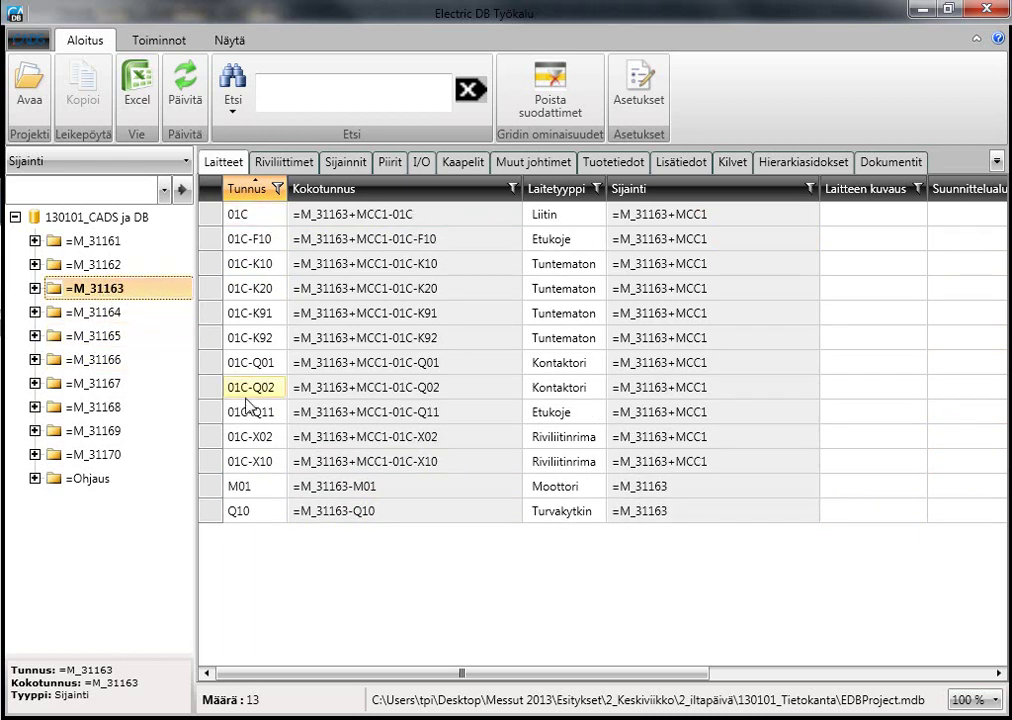
left_click(482, 166)
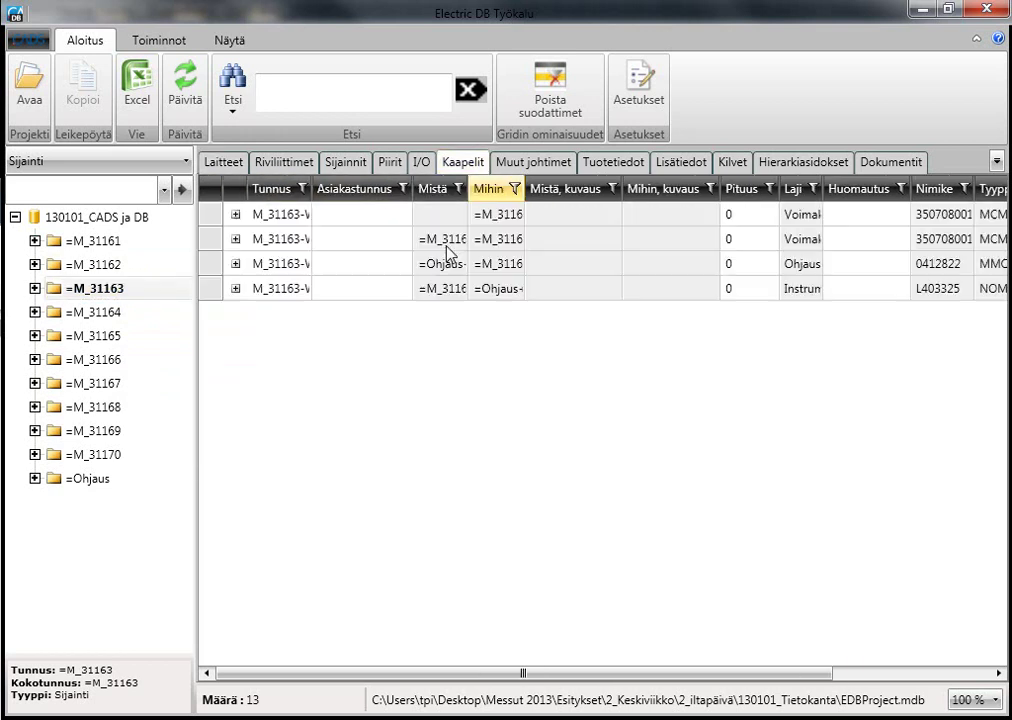
left_click(548, 95)
left_click(100, 338)
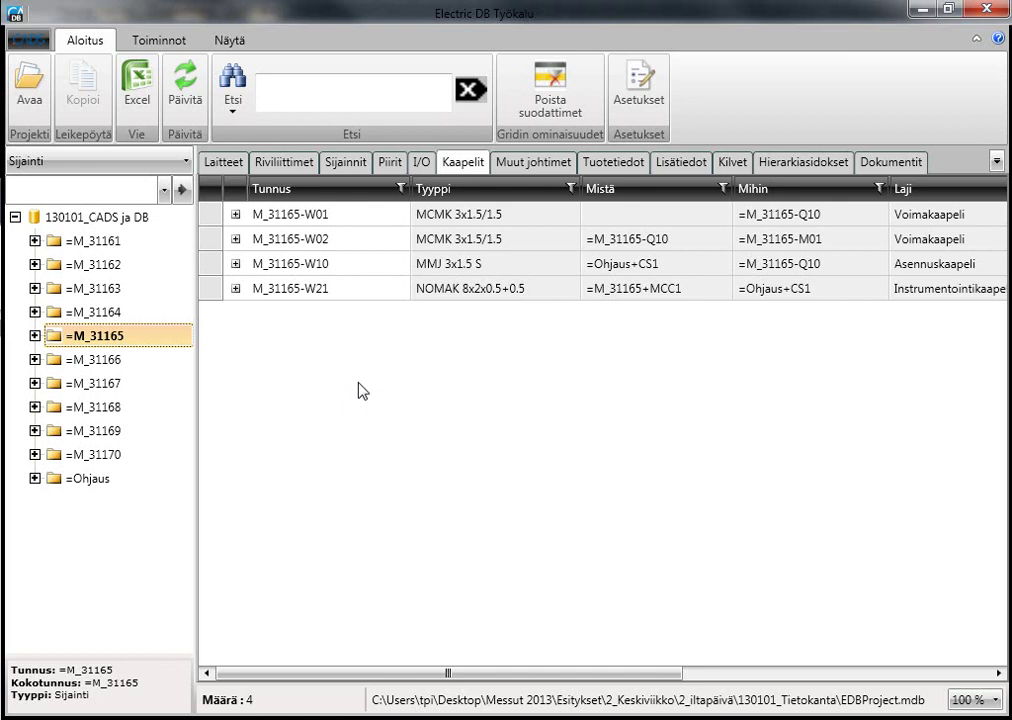
- List the whole project's cables and try sorting by Tunnus and Tyyppi, ending with Tunnus in ascending order
left_click(78, 220)
left_click(474, 558)
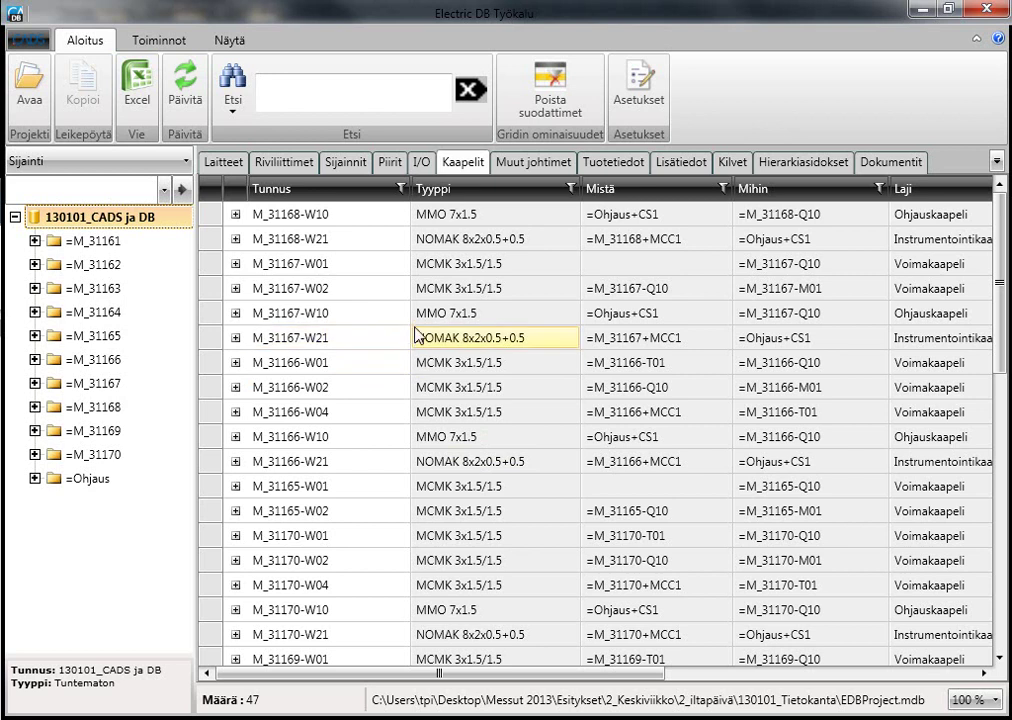
left_click(343, 194)
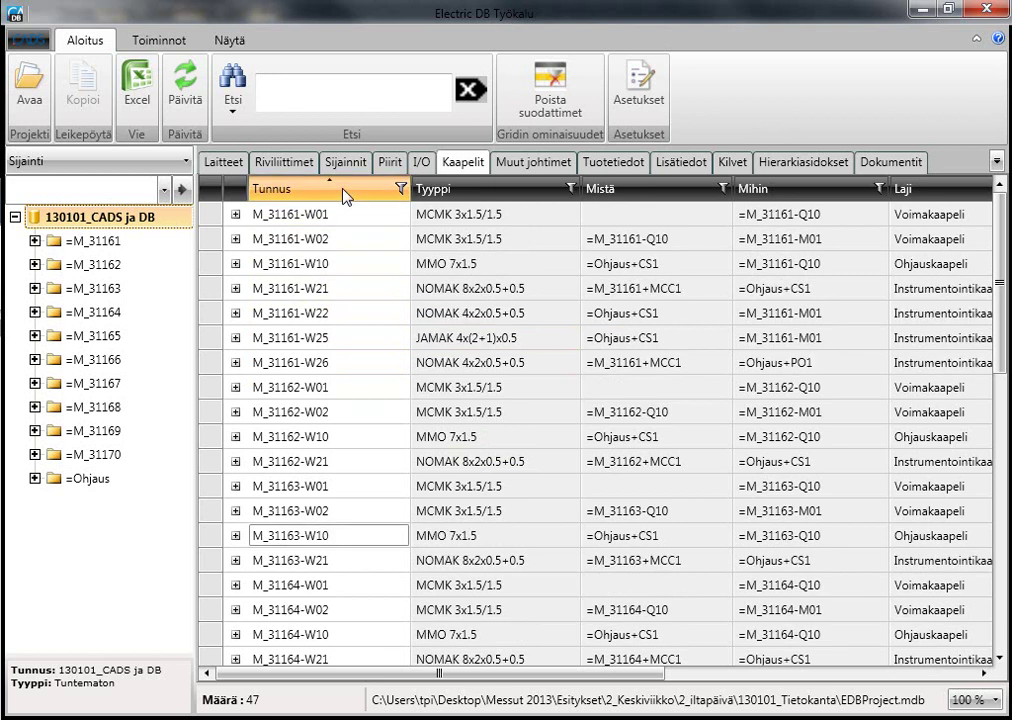
left_click(343, 194)
left_click(344, 195)
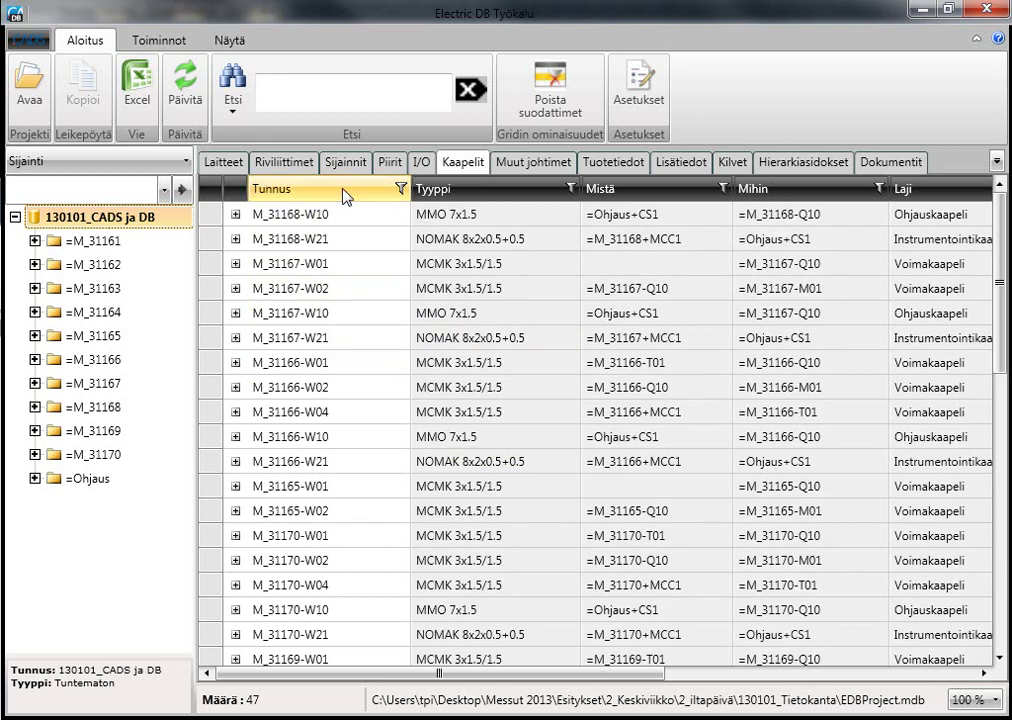
left_click(344, 195)
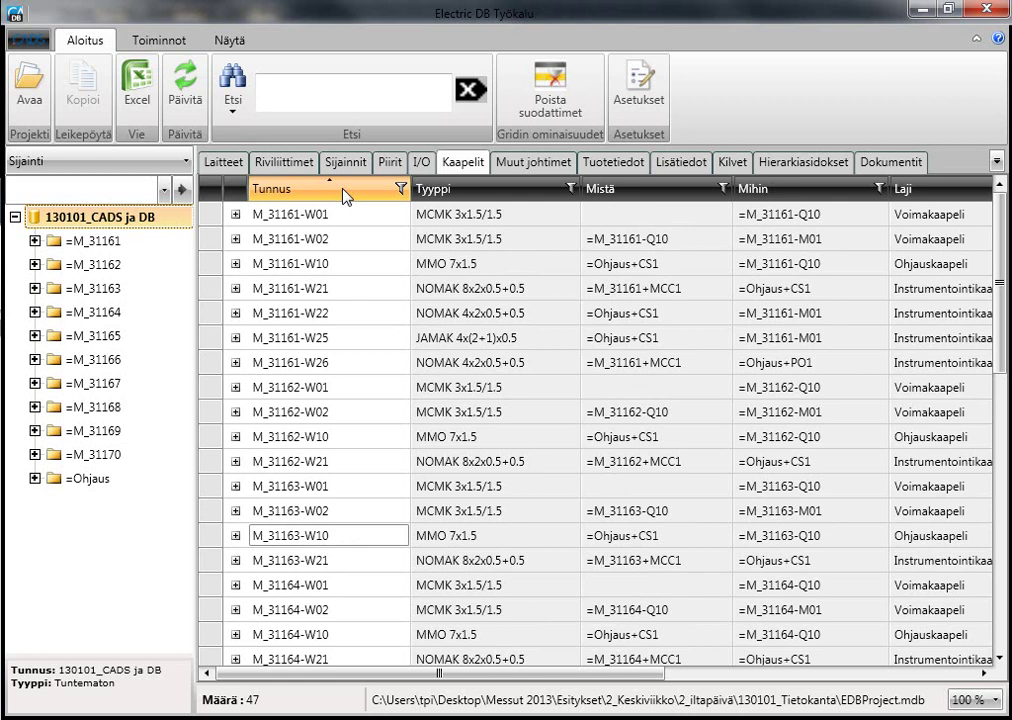
left_click(510, 196)
left_click(510, 196)
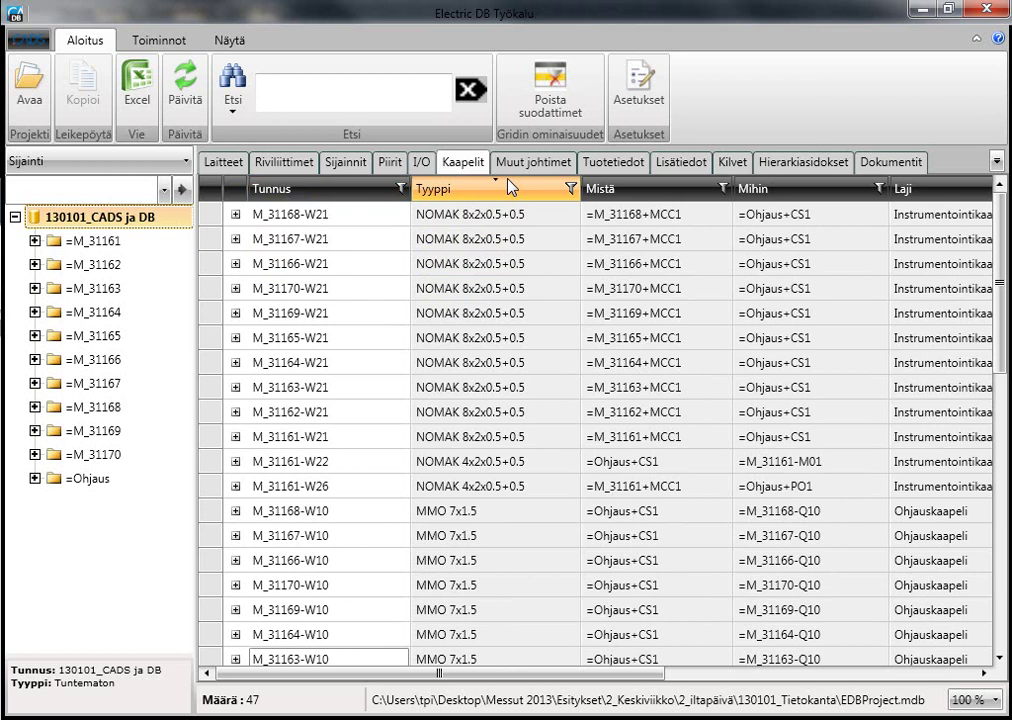
left_click(347, 198)
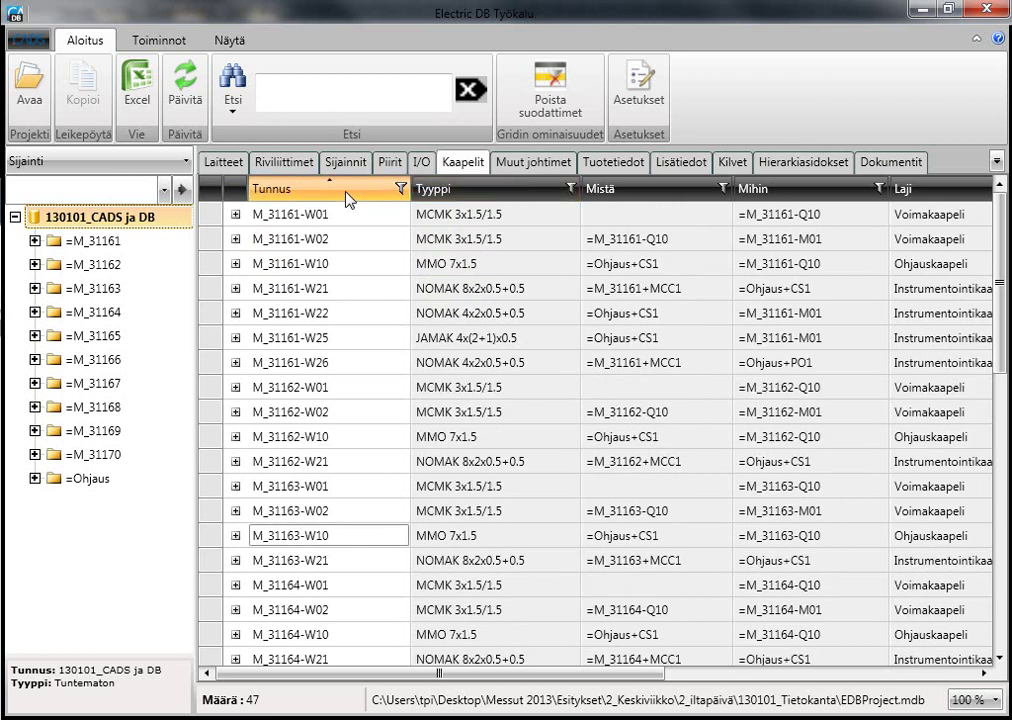
- Filter the cable list by type MMO 7x1.5, and clear that filter again
left_click(569, 190)
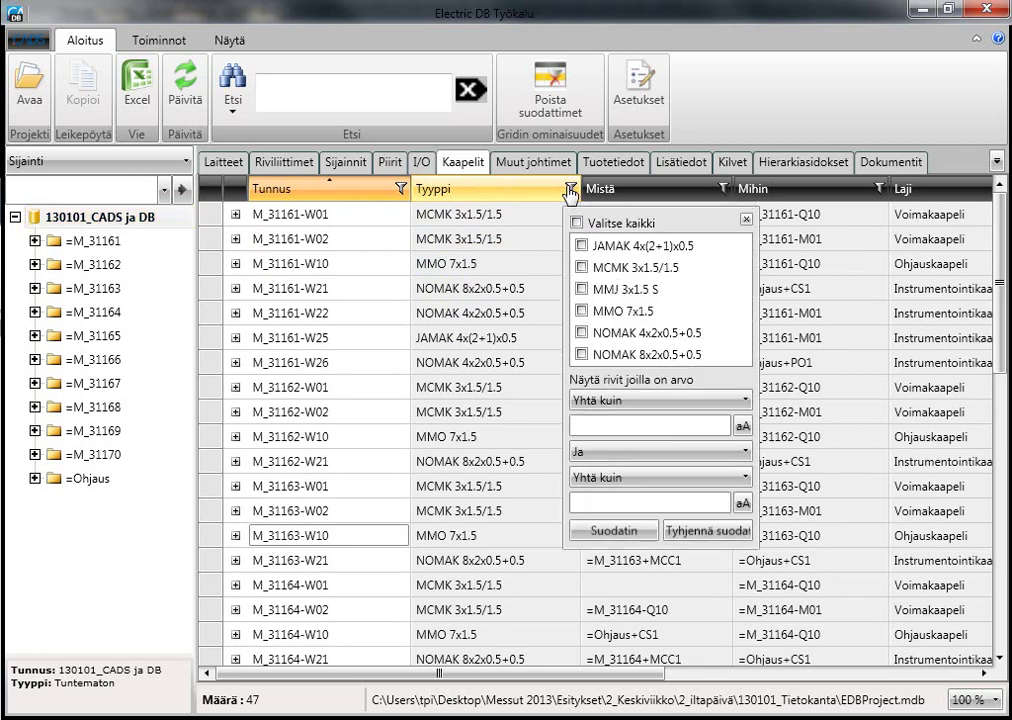
left_click(582, 311)
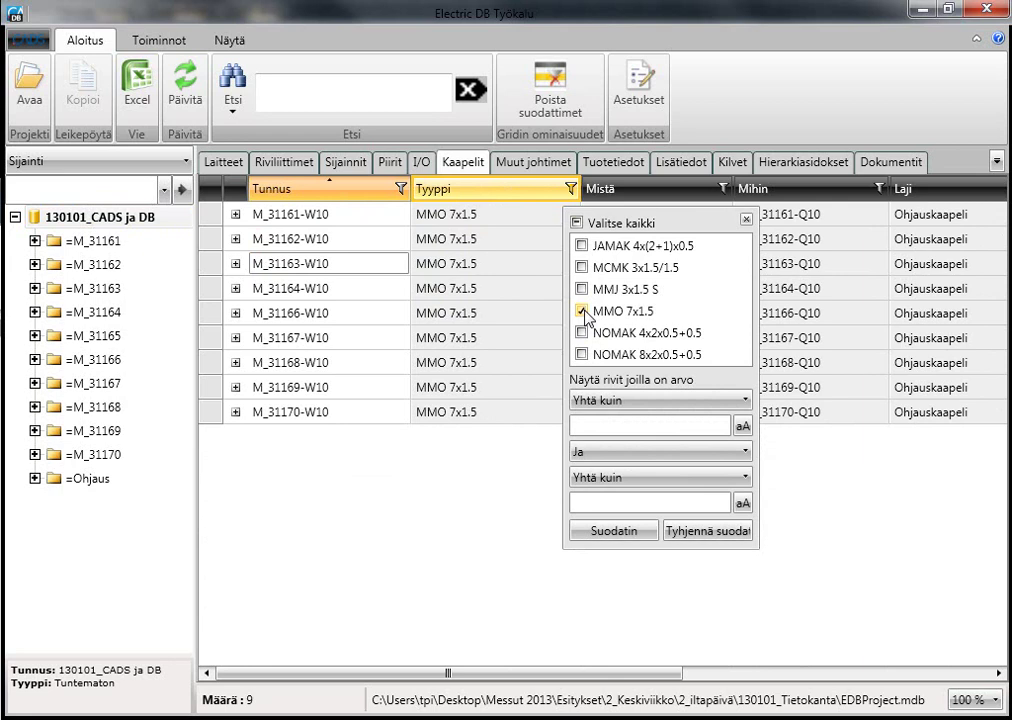
left_click(729, 541)
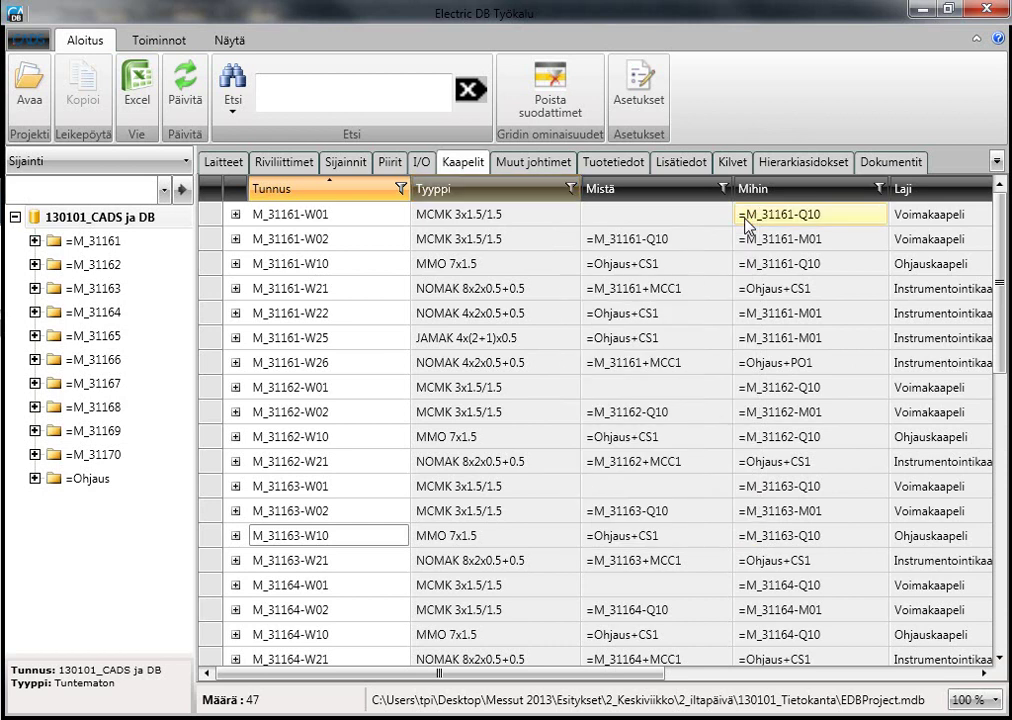
- Filter the cable list to rows with an empty Mistä value, and remove the grid filters again
left_click(723, 189)
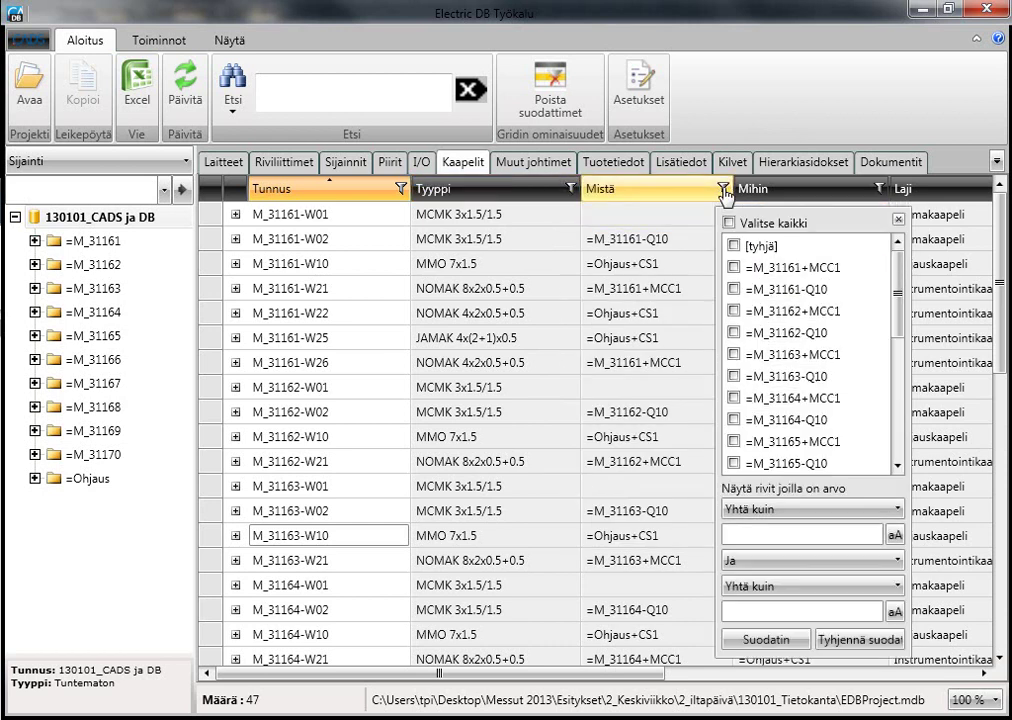
left_click(733, 246)
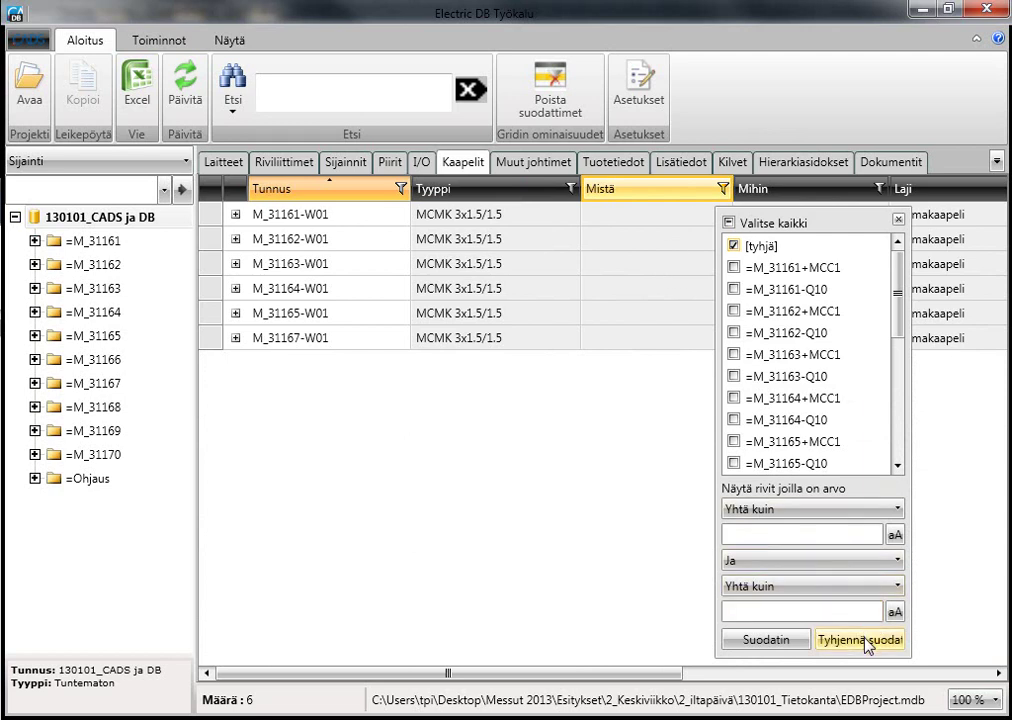
left_click(898, 218)
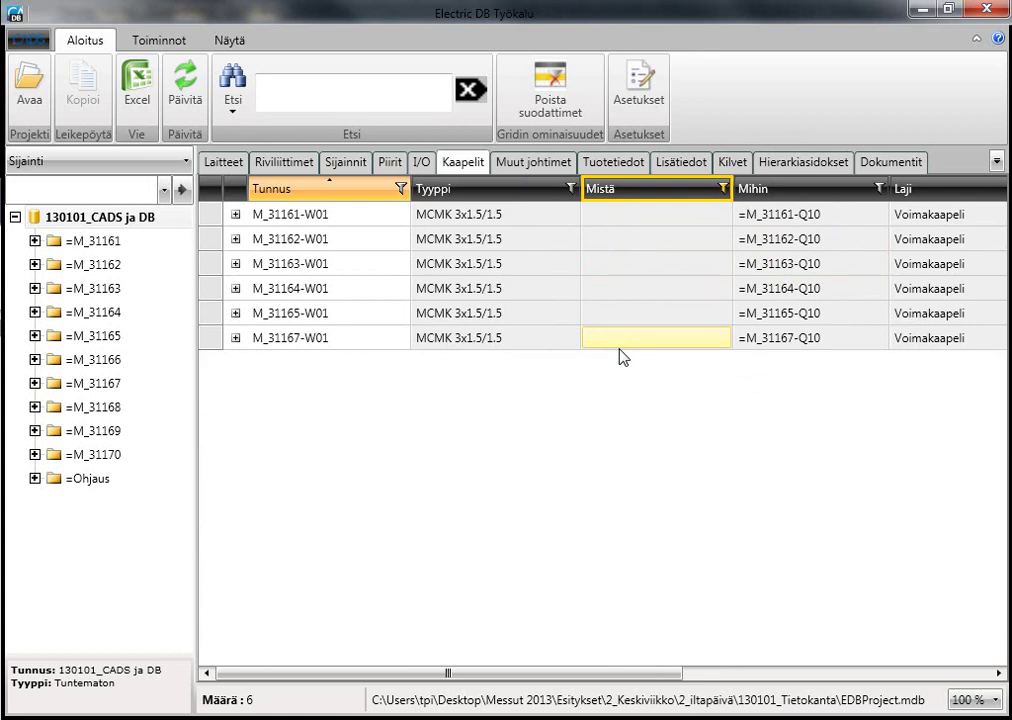
left_click(551, 112)
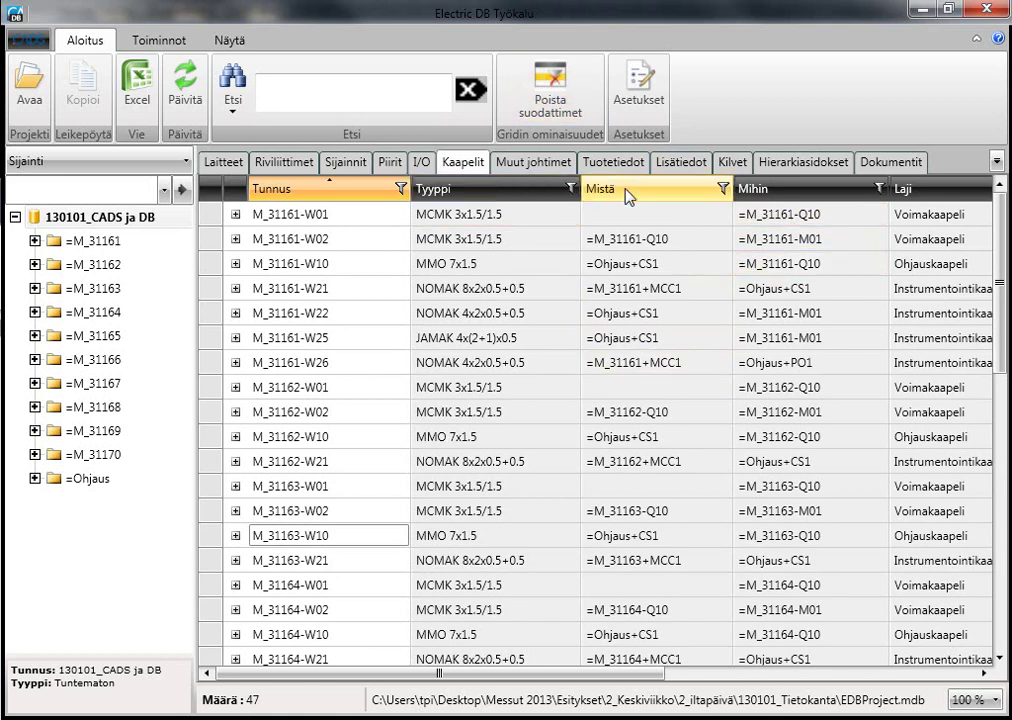
- Look through the columns available for the cable list and leave the selection without changes
right_click(551, 191)
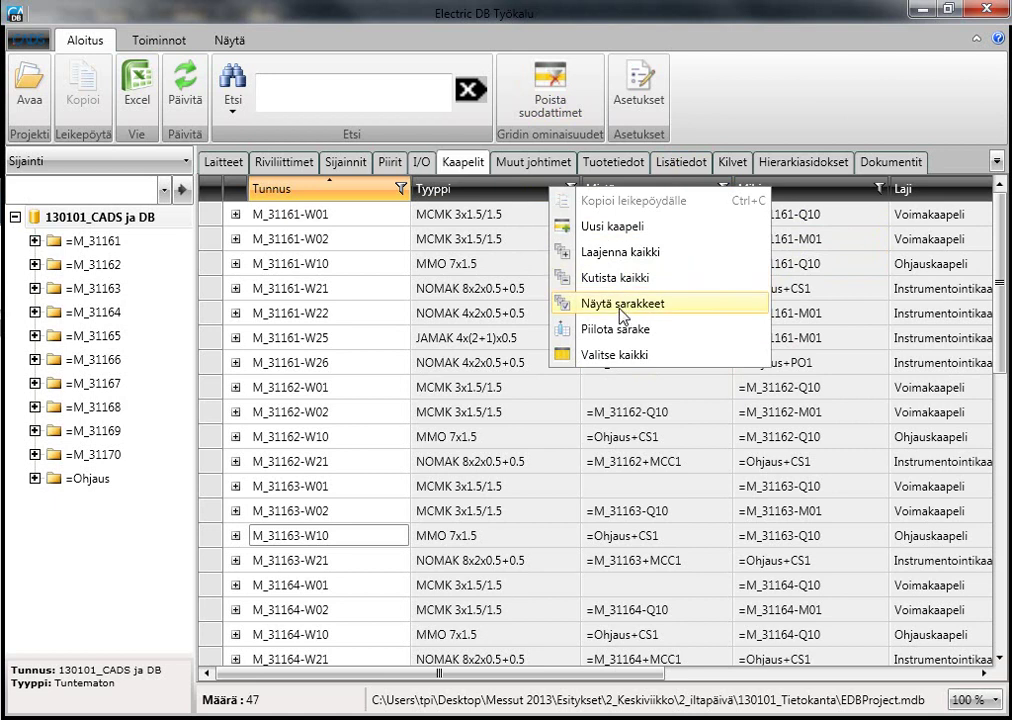
left_click(624, 313)
left_click_drag(605, 300, 607, 355)
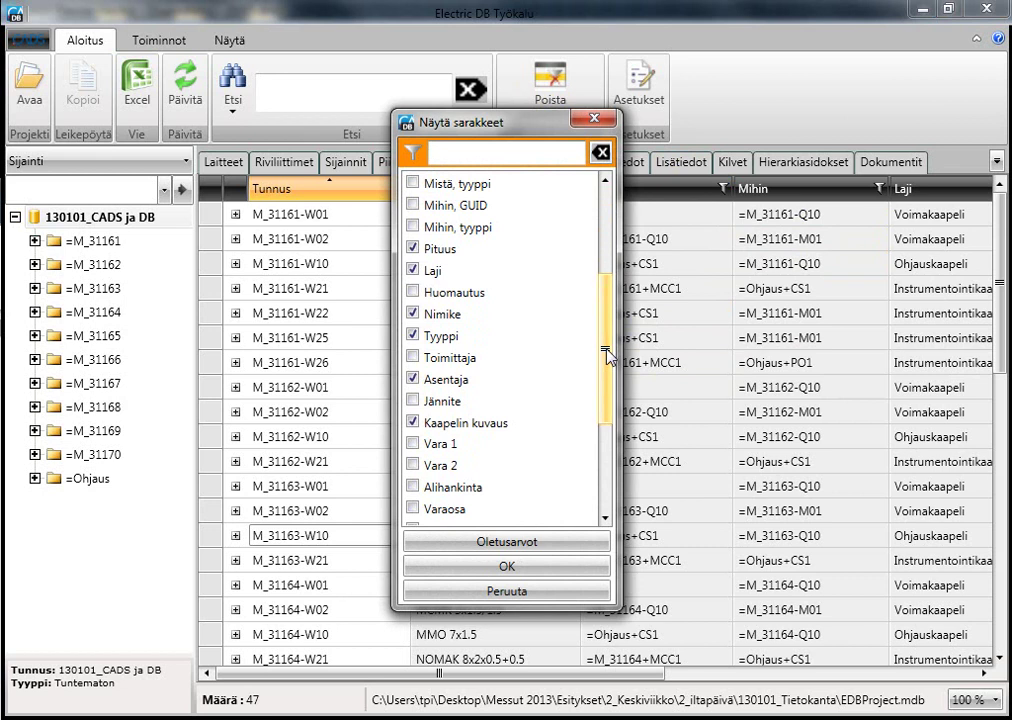
left_click(550, 600)
- Move the cable list's Pituus column between Mistä and Mihin, and hide that column
left_click_drag(510, 680, 694, 690)
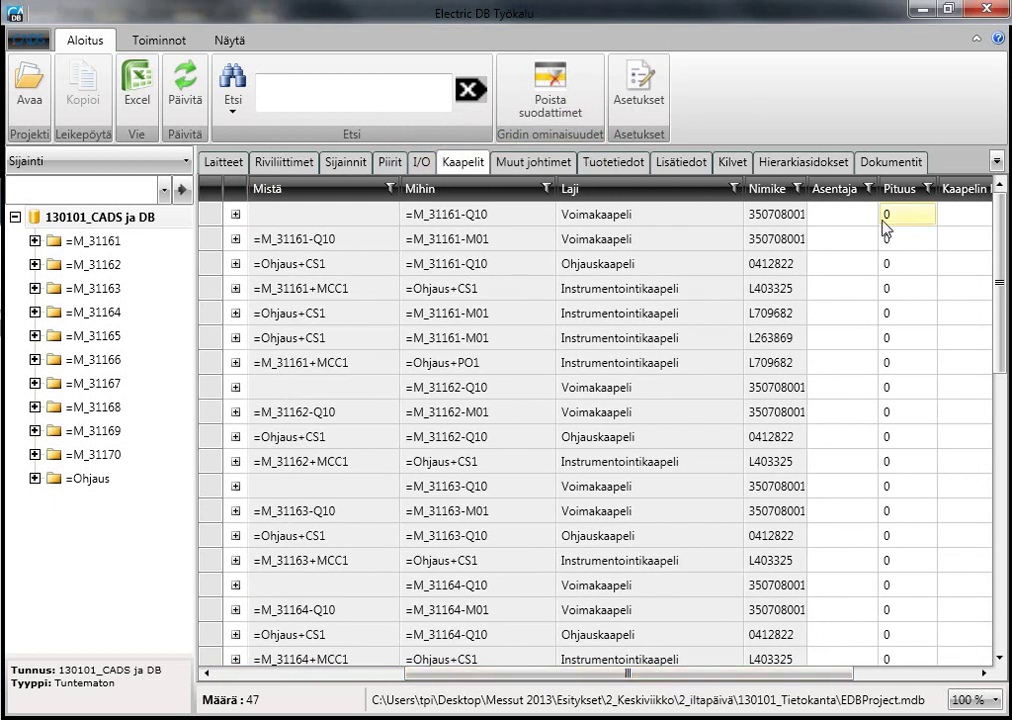
left_click_drag(906, 192, 404, 198)
left_click_drag(757, 686, 515, 673)
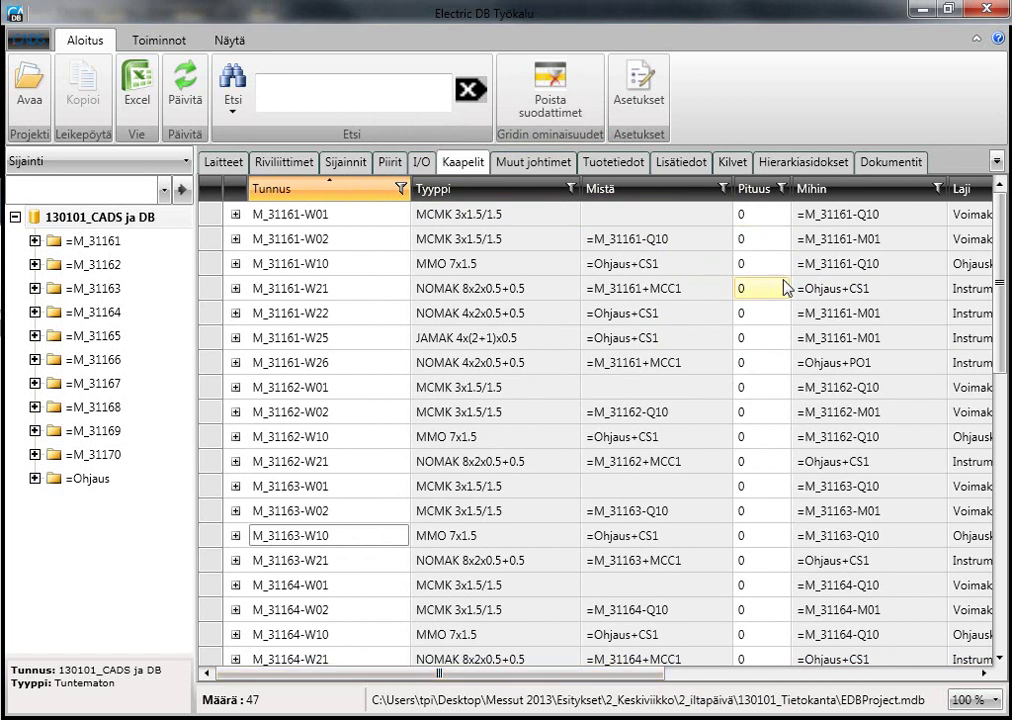
right_click(755, 190)
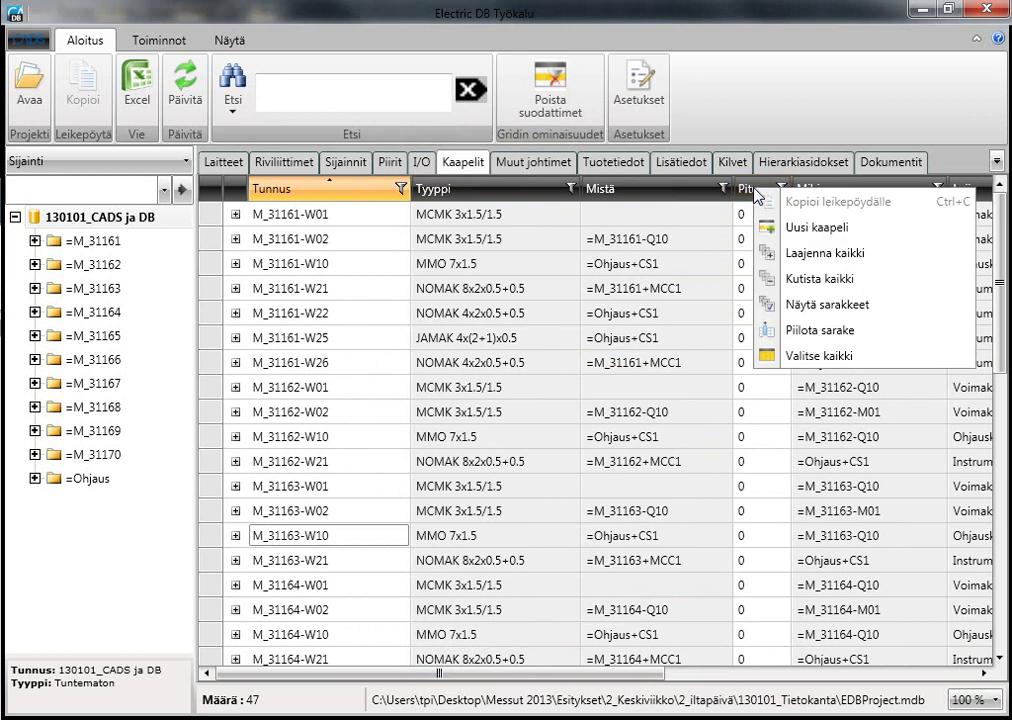
left_click(815, 331)
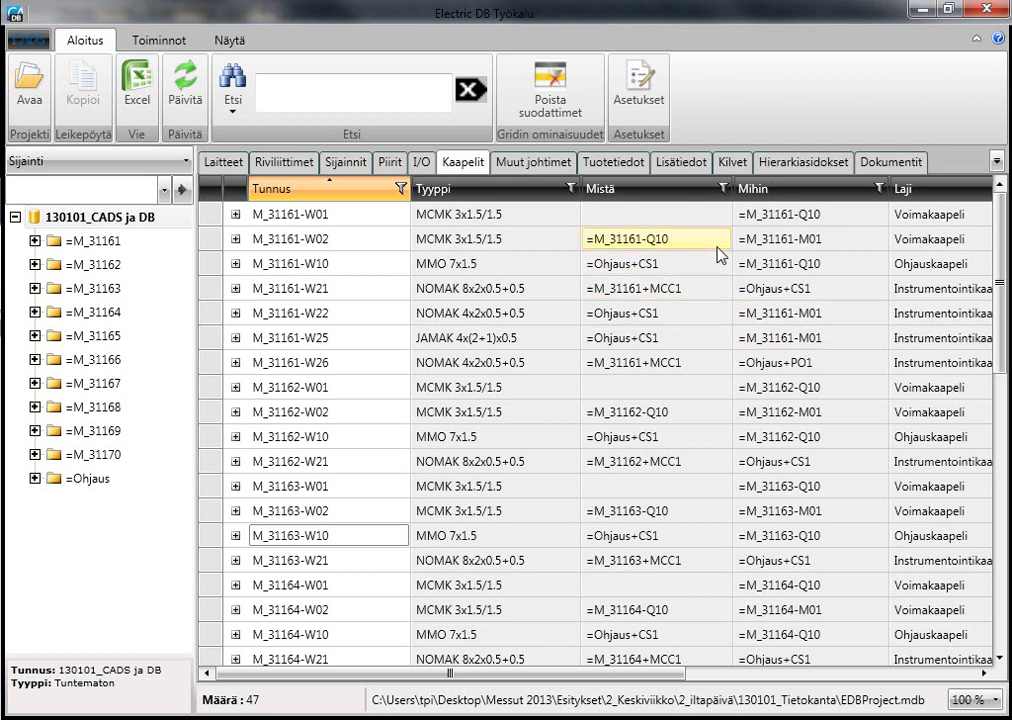
- Return to the device list, examine the KK1 cable label definition in the label management, and close it without changes
left_click(224, 162)
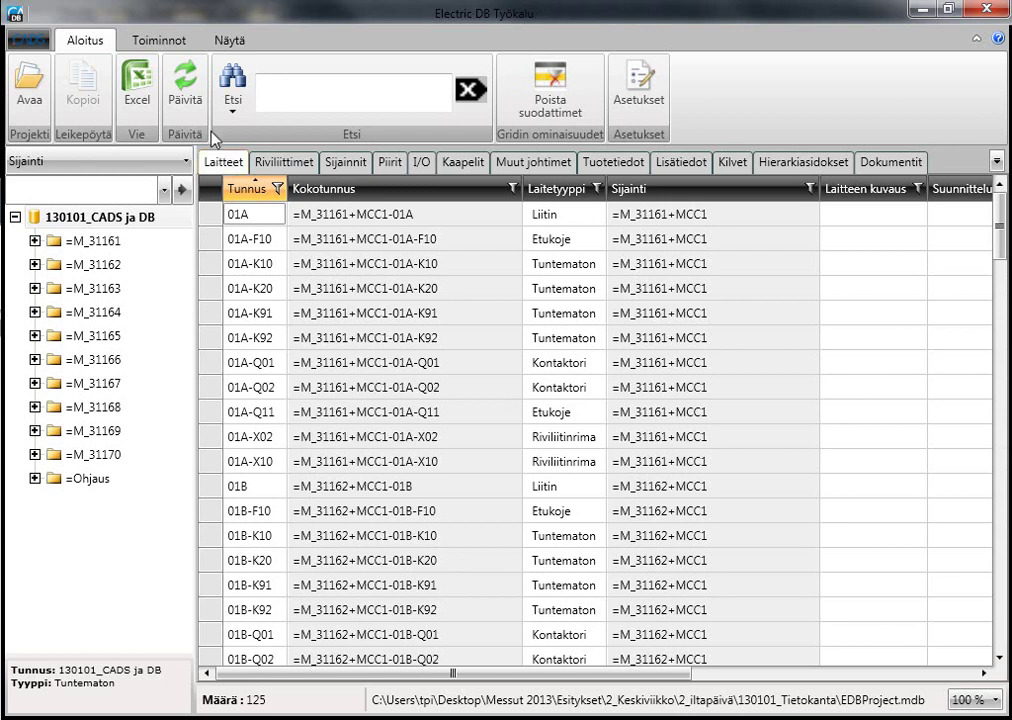
left_click(166, 53)
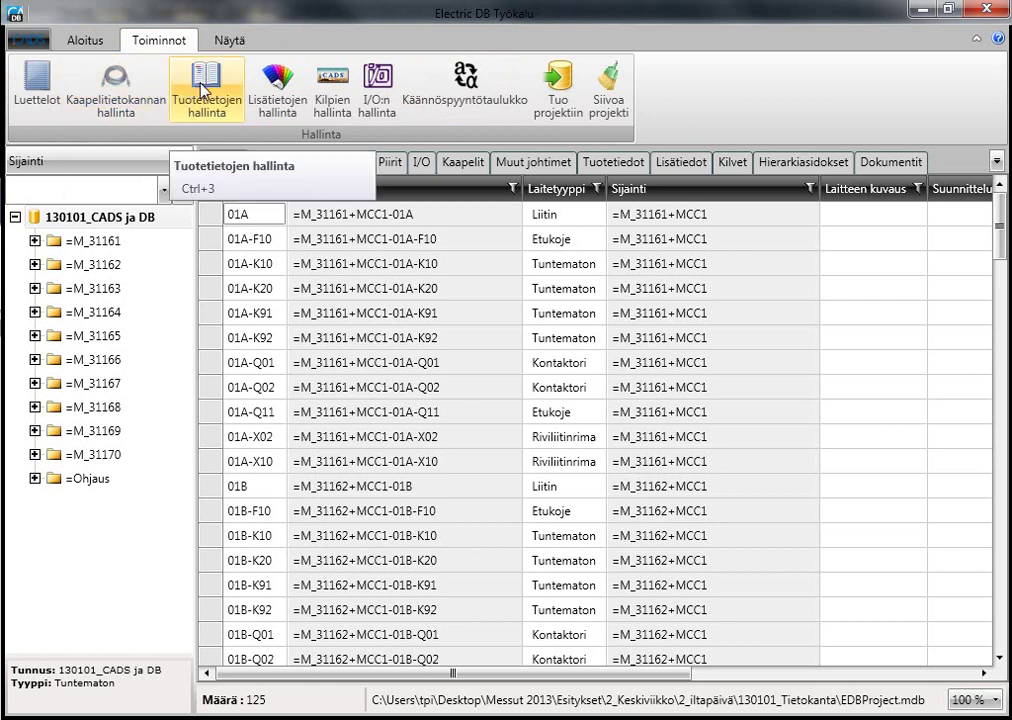
left_click(340, 104)
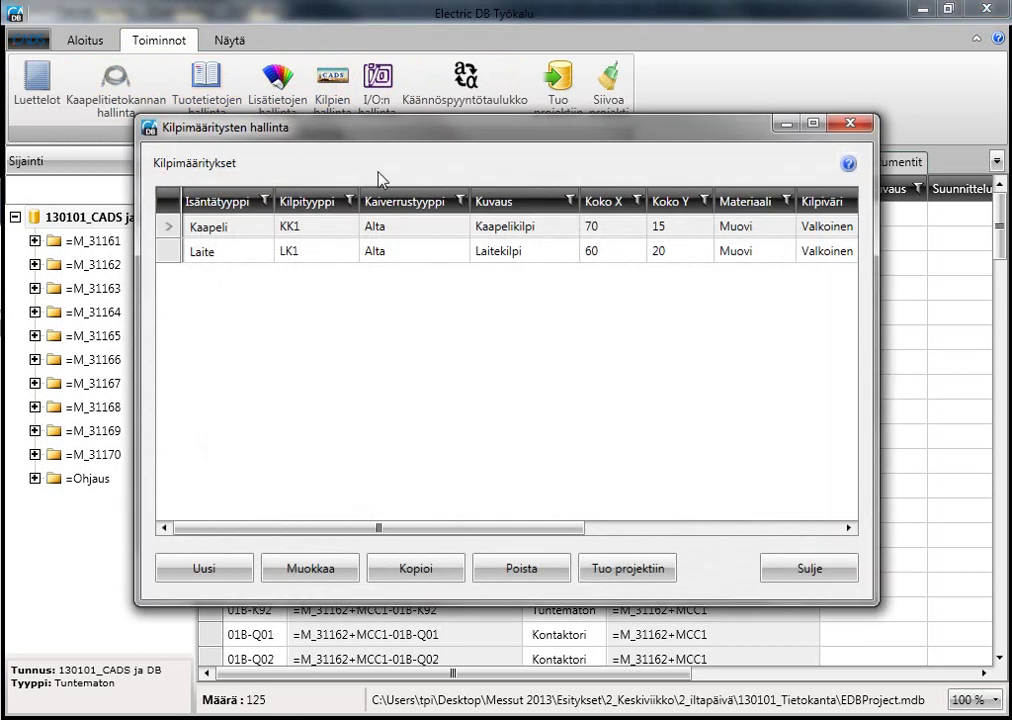
double_click(172, 226)
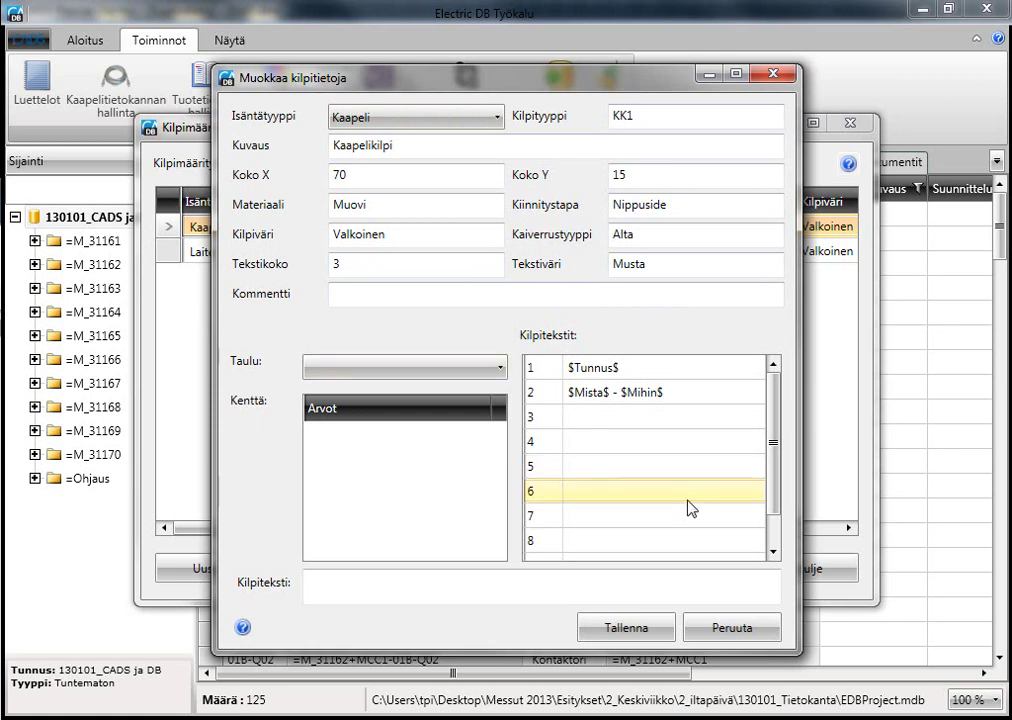
left_click(741, 646)
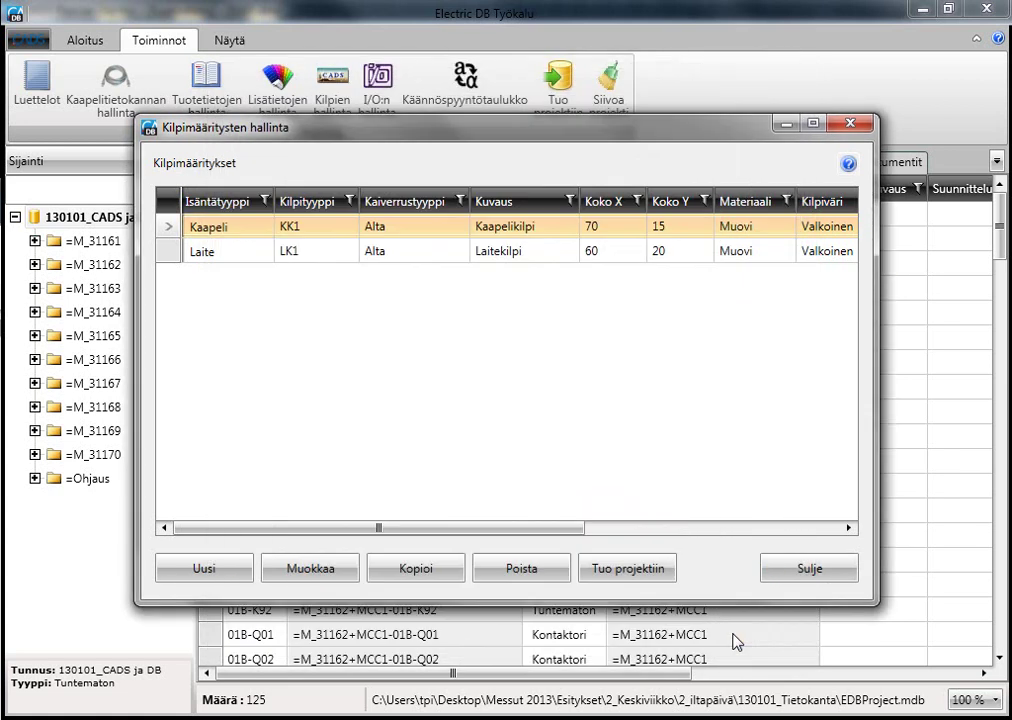
left_click(812, 570)
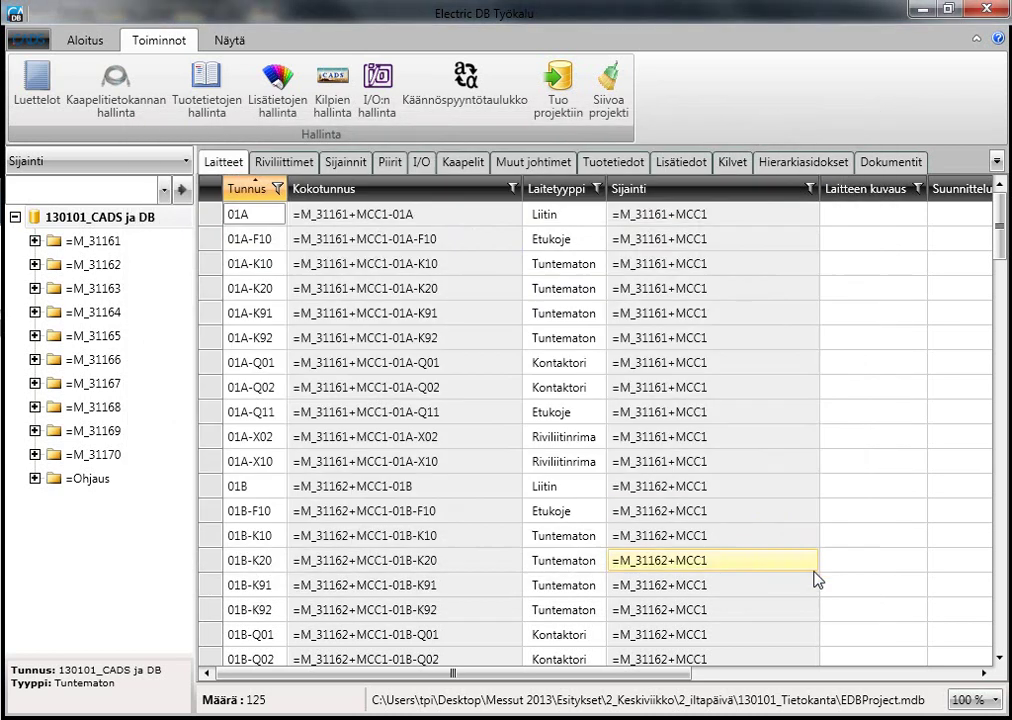